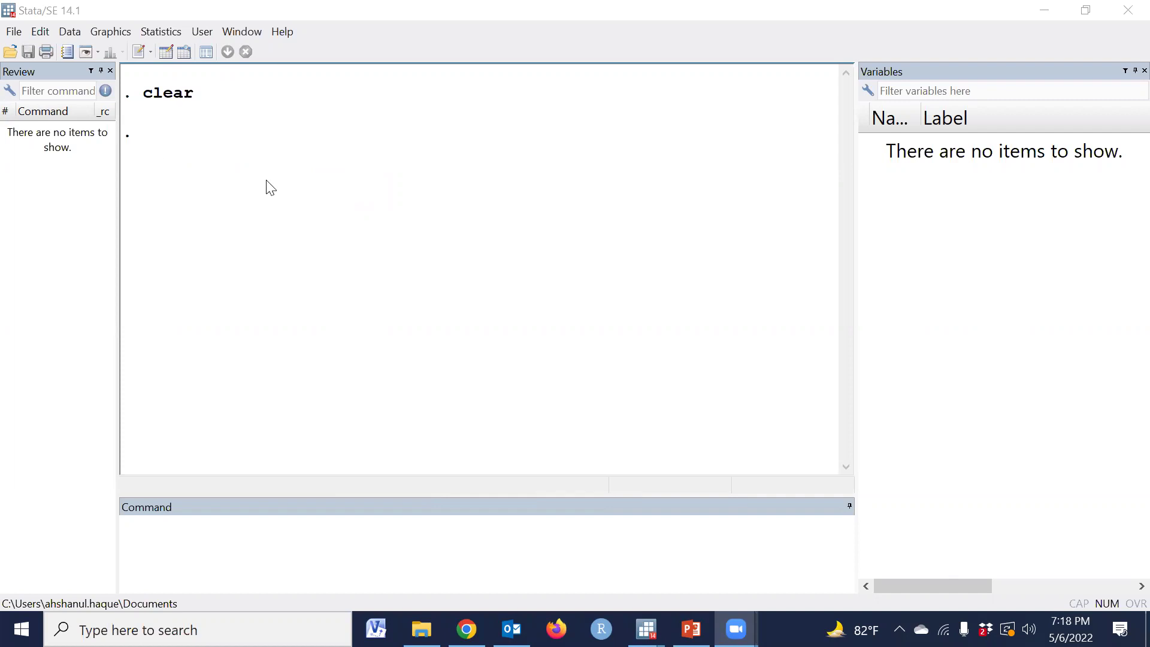
Load auto.dta from the example datasets installed with Stata, then minimize the Viewer.
left_click(15, 33)
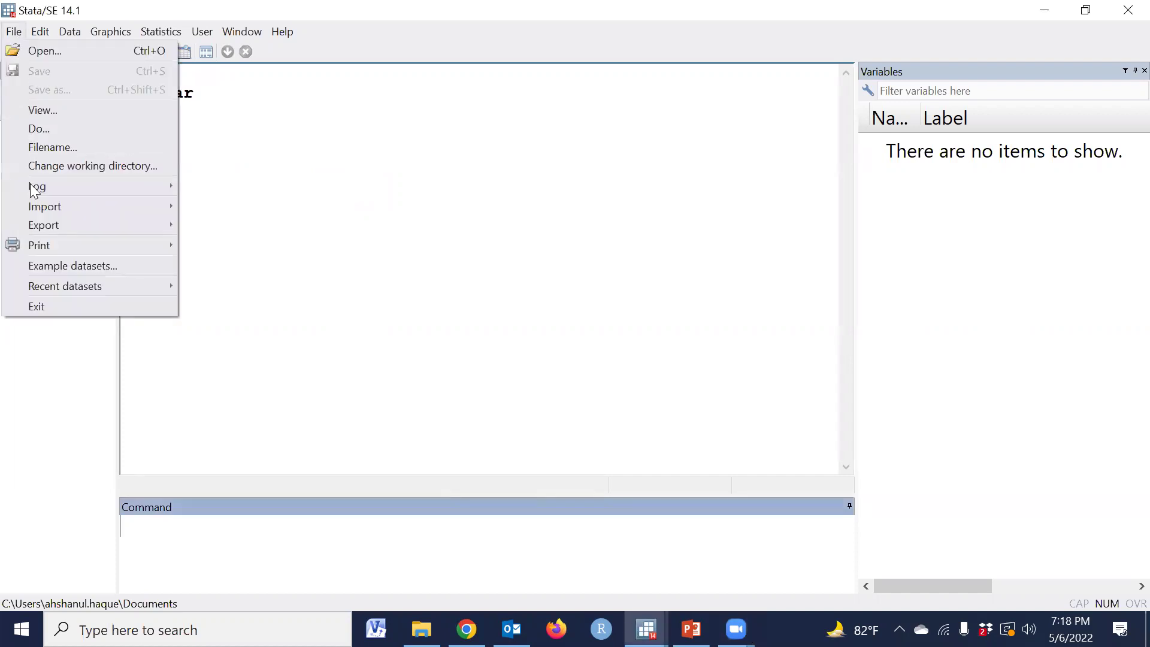
left_click(99, 269)
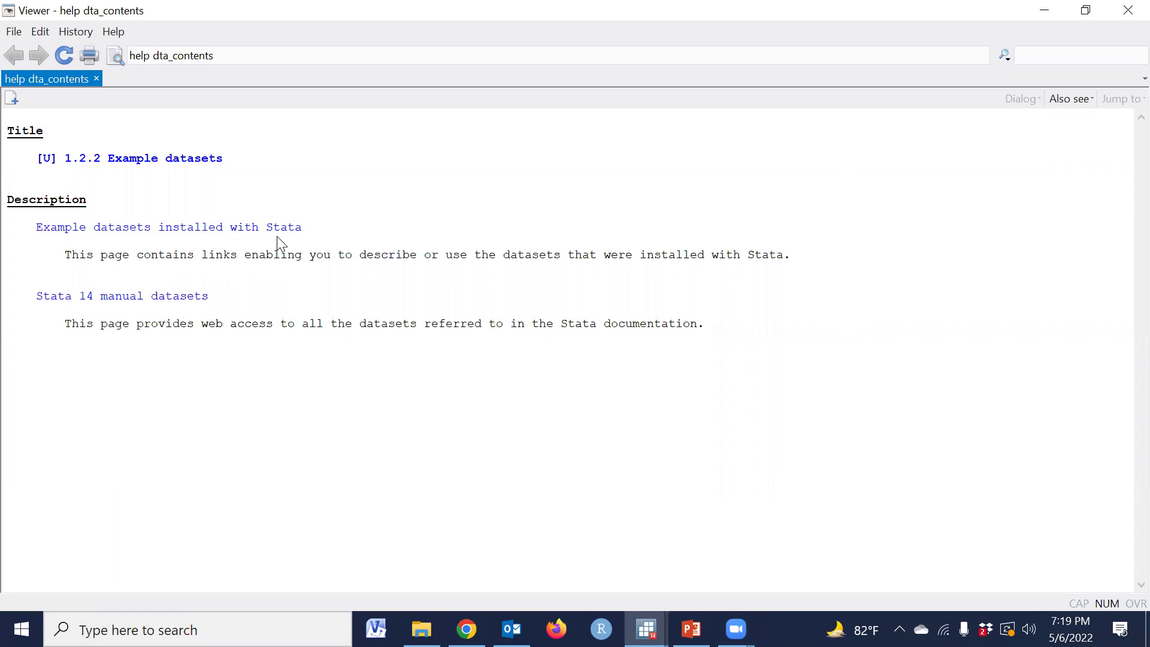
left_click(196, 228)
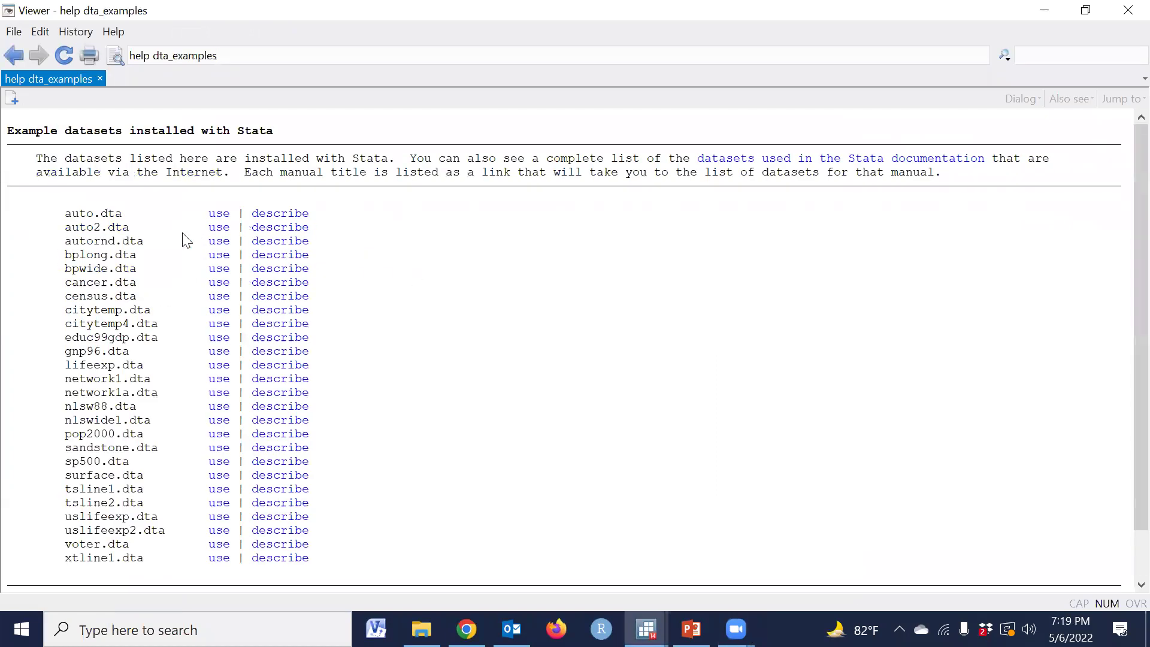
left_click_drag(62, 217, 290, 218)
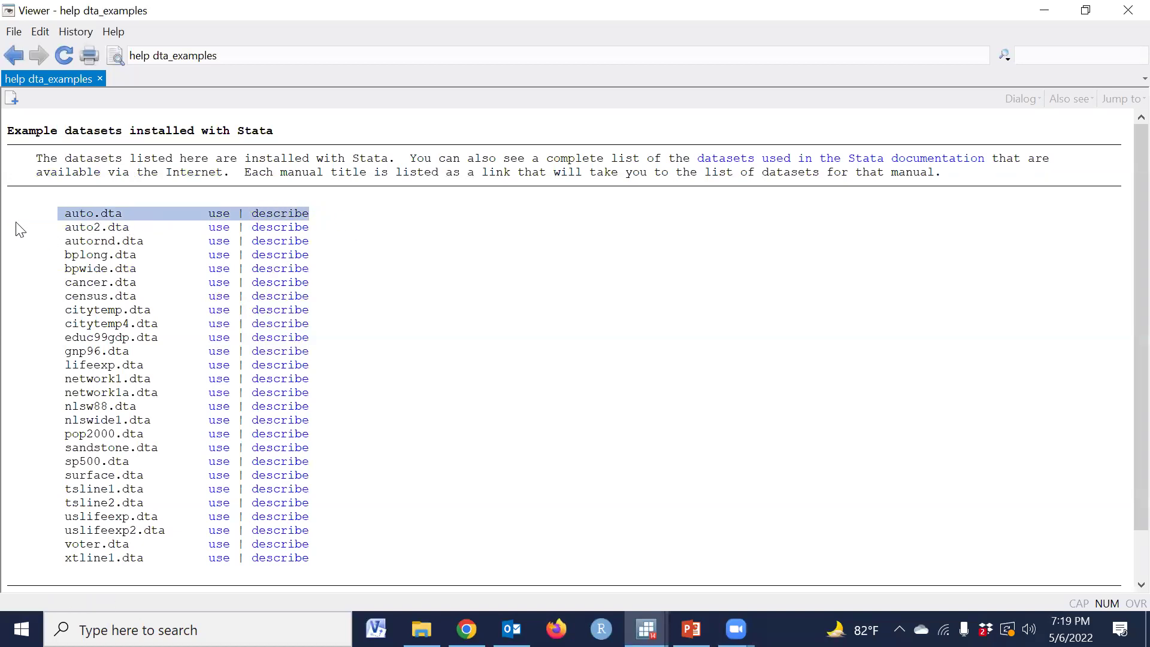
left_click_drag(13, 221, 403, 257)
left_click(403, 257)
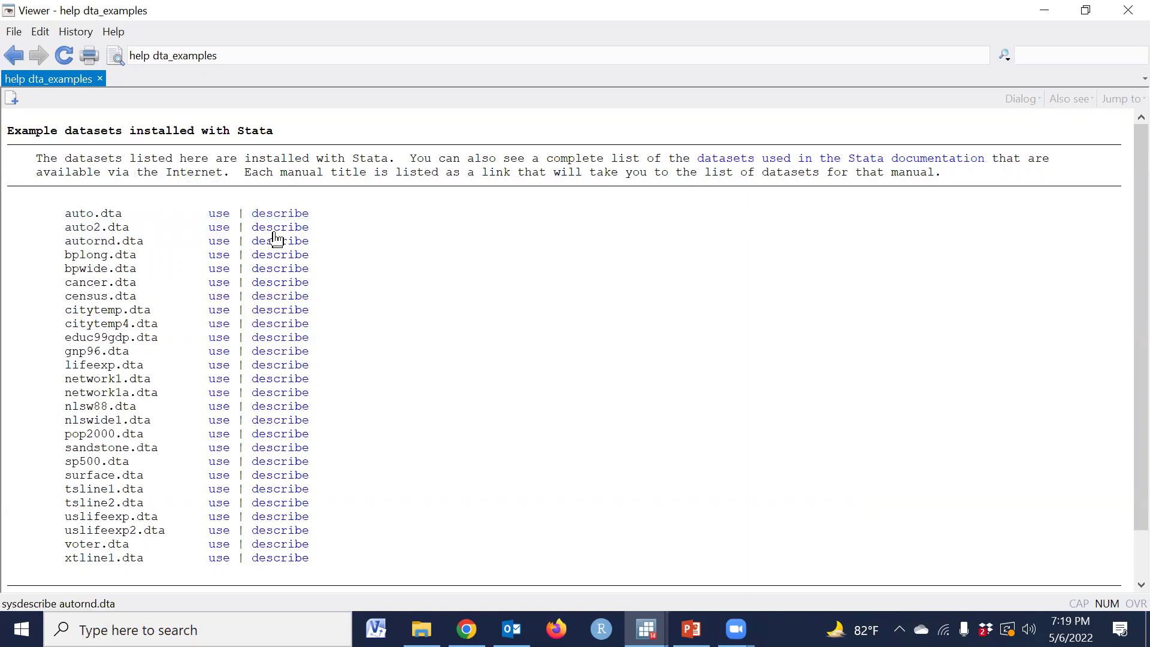
left_click(219, 214)
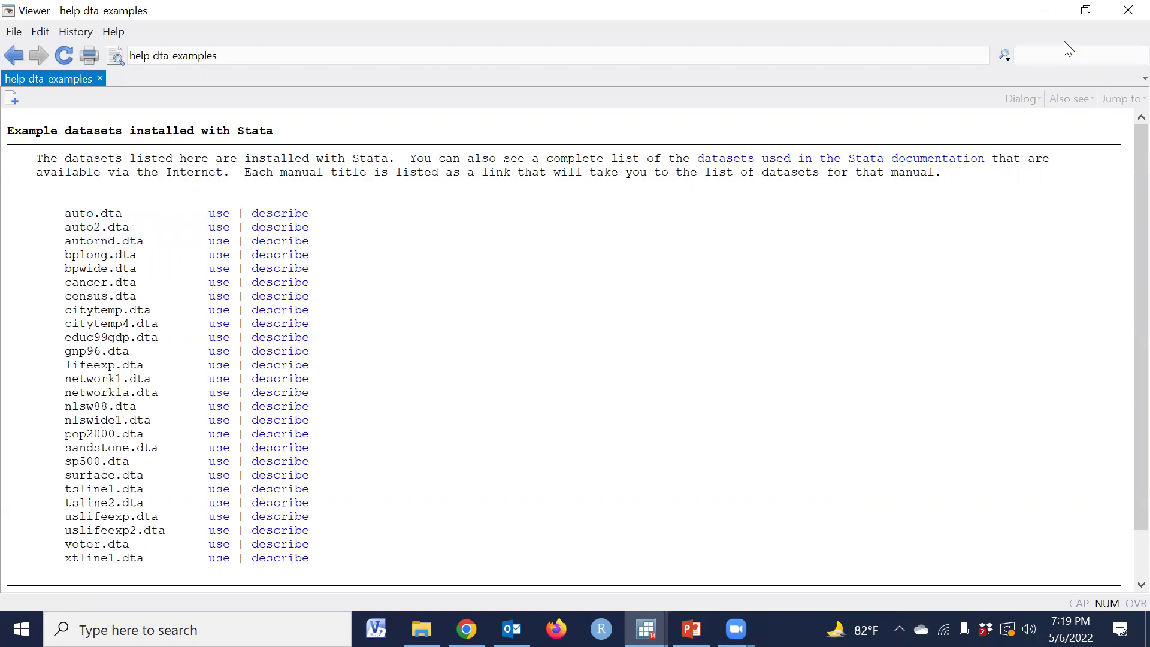
left_click(1044, 12)
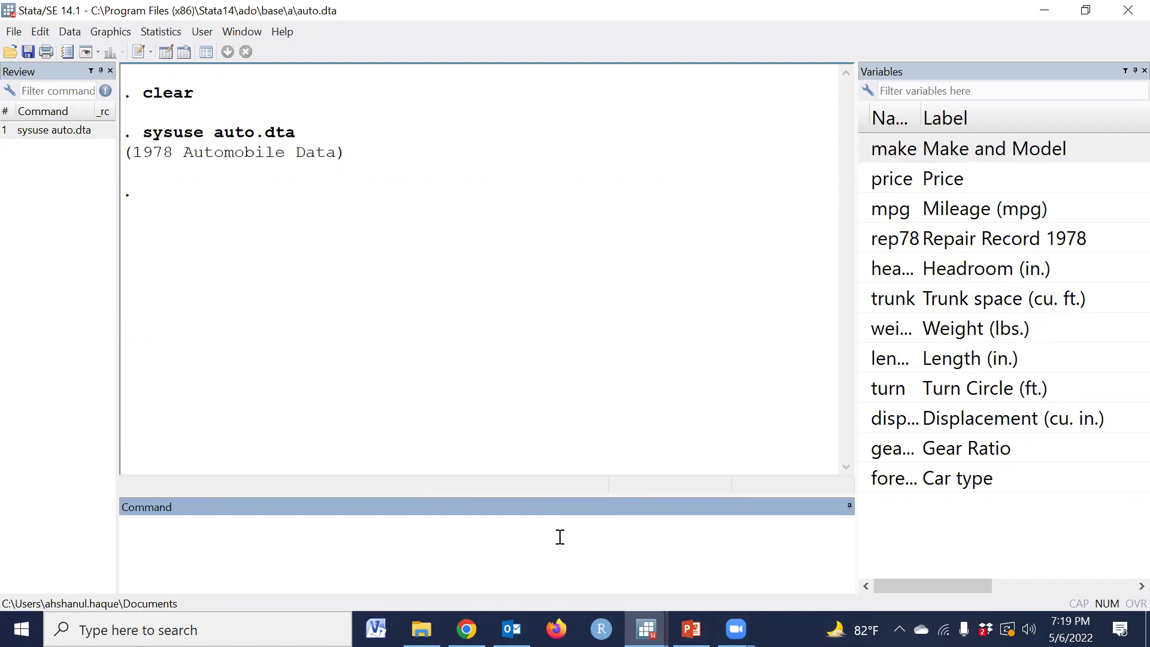
Summarize mpg with sum mpg, rerunning it after narrowing the Variables pane.
type("sum")
left_click(866, 212)
key("Return")
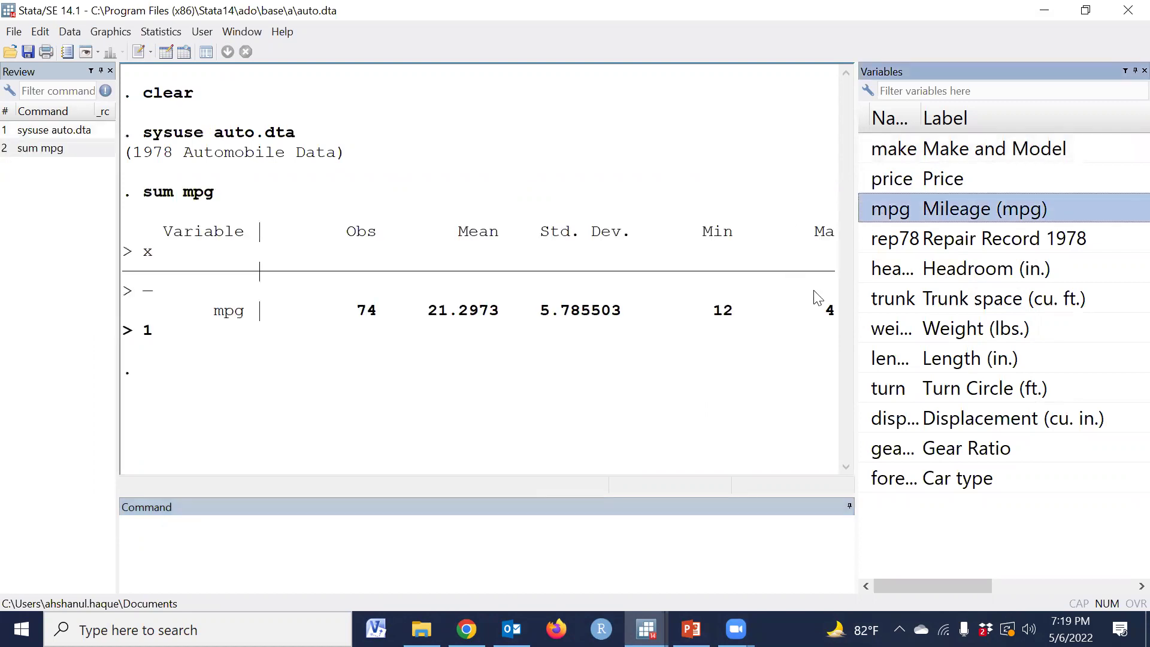
left_click_drag(857, 284, 863, 285)
left_click(60, 148)
left_click(311, 543)
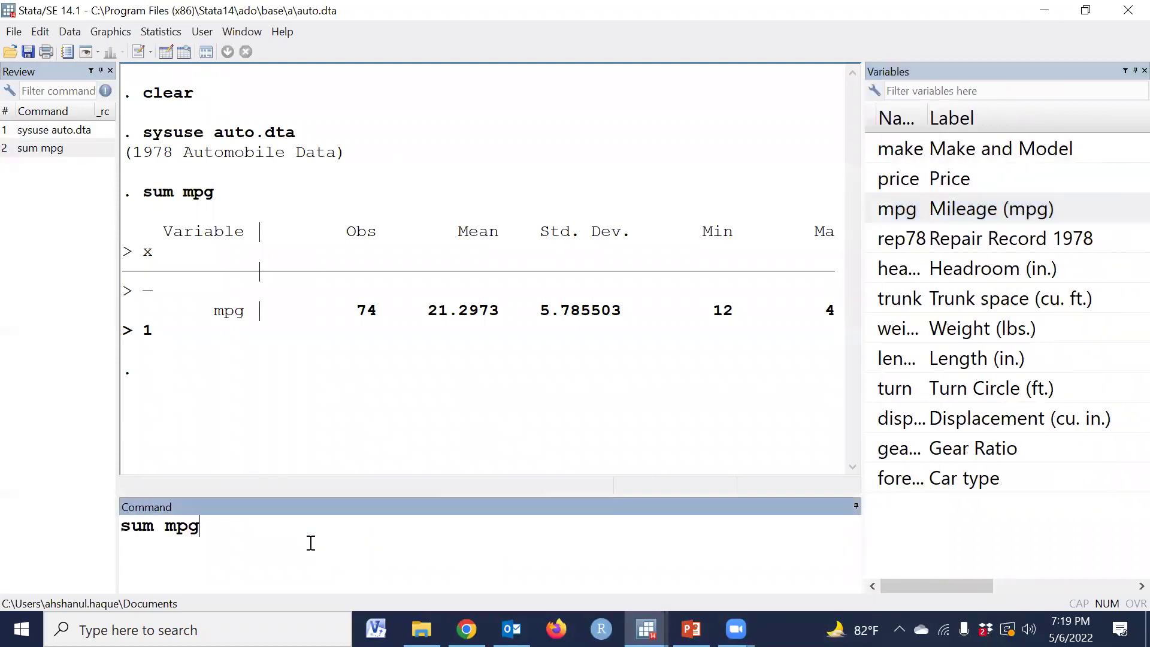
key("Return")
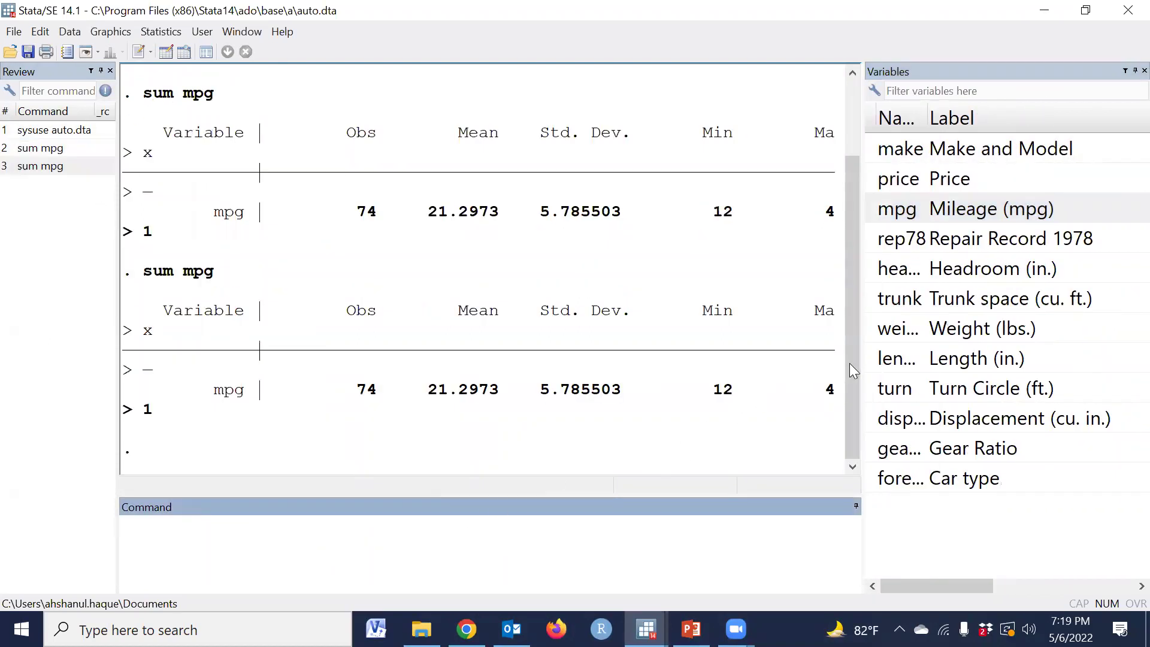
Widen the Results pane and rerun sum mpg, showing mean 21.2973 unwrapped.
left_click_drag(864, 365, 999, 364)
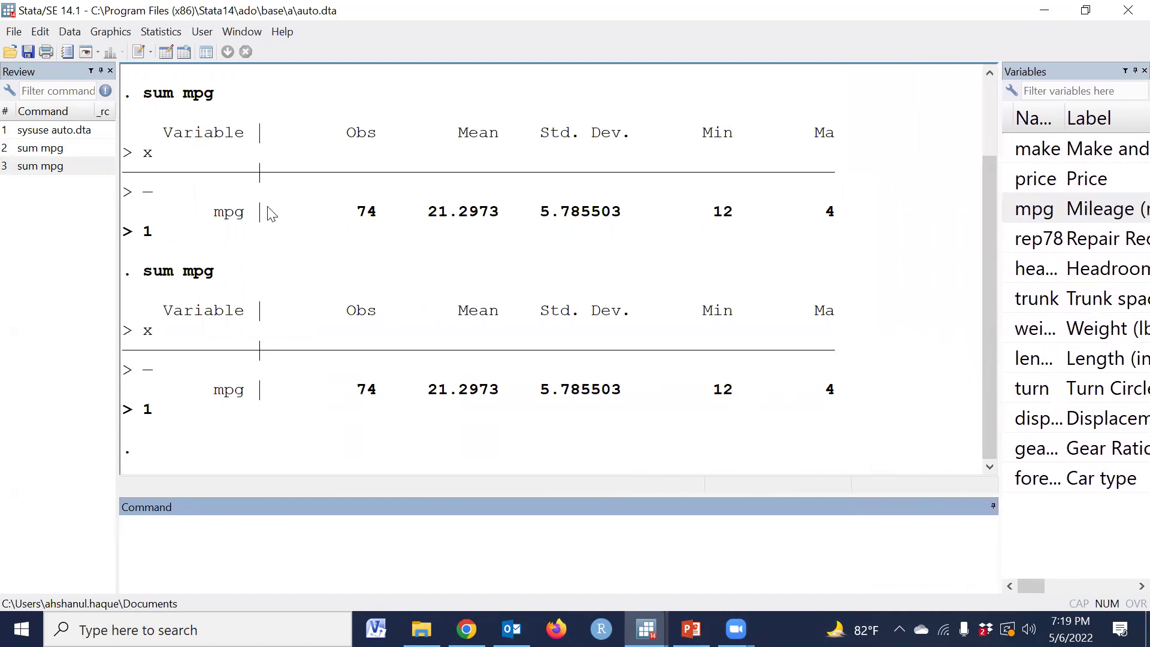
left_click(54, 159)
left_click(428, 563)
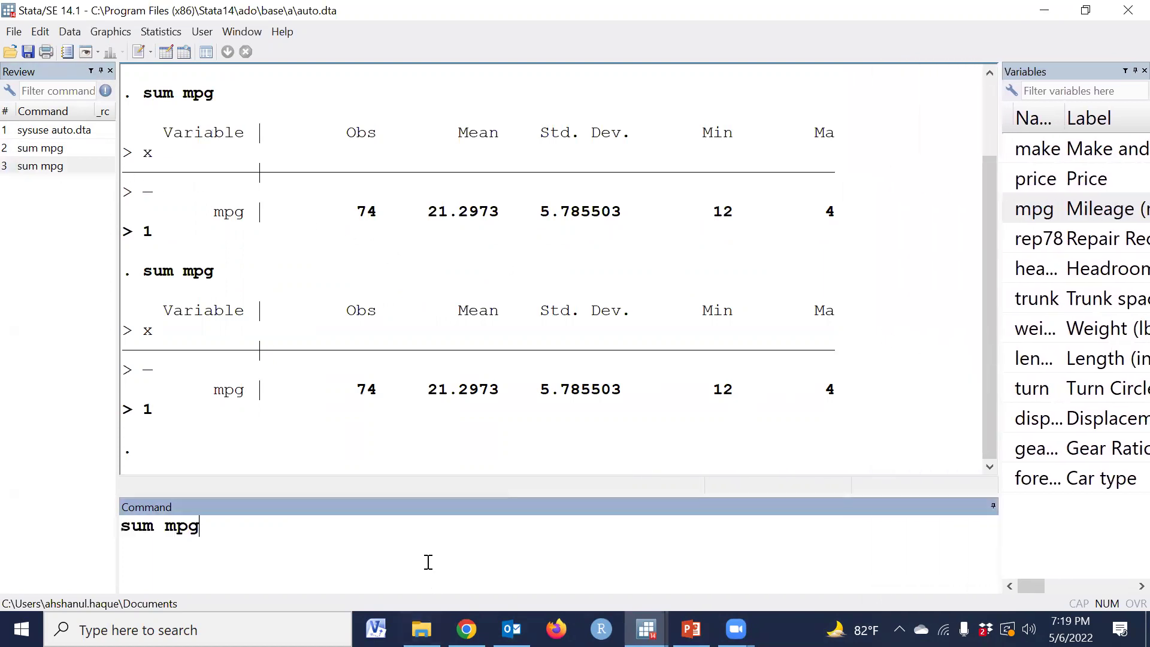
key("Return")
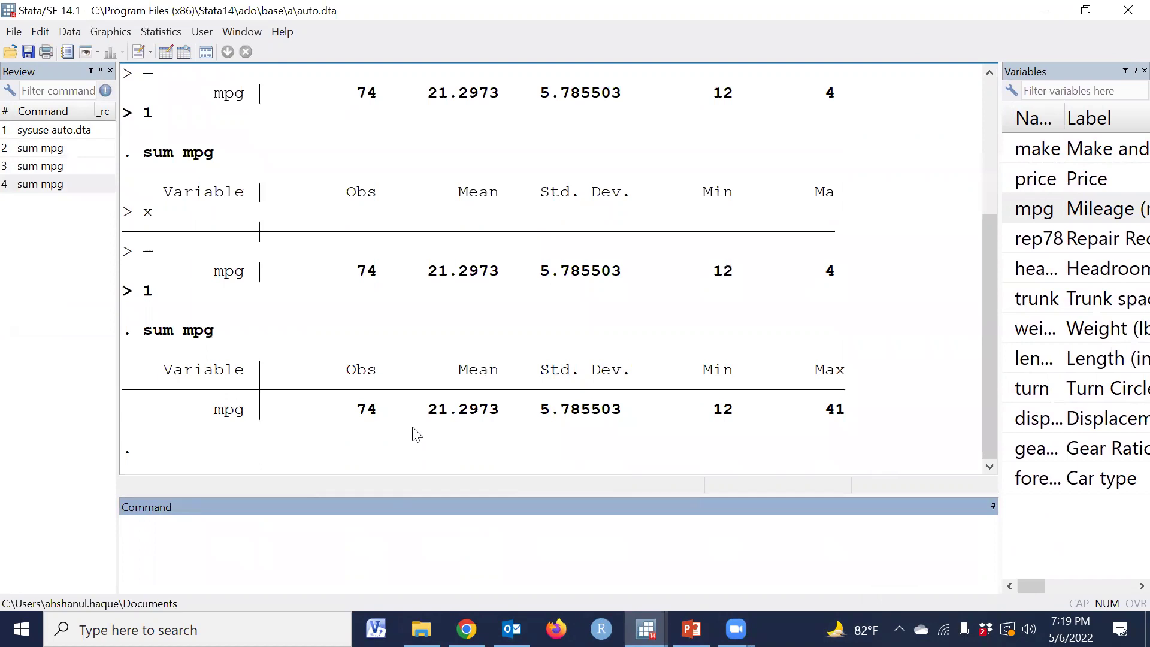
left_click_drag(429, 409, 490, 413)
left_click(60, 184)
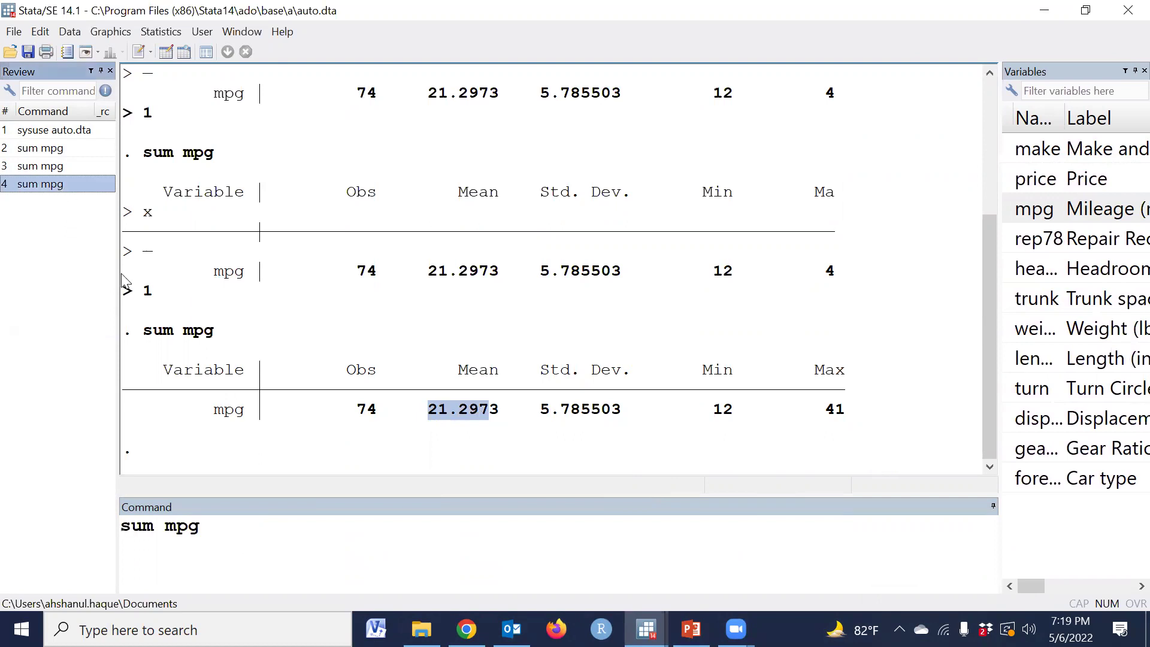
Run sum mpg, detail to get median 20, variance 33.47205, skewness .9487176 and kurtosis 3.975005.
left_click(250, 544)
type(", deta")
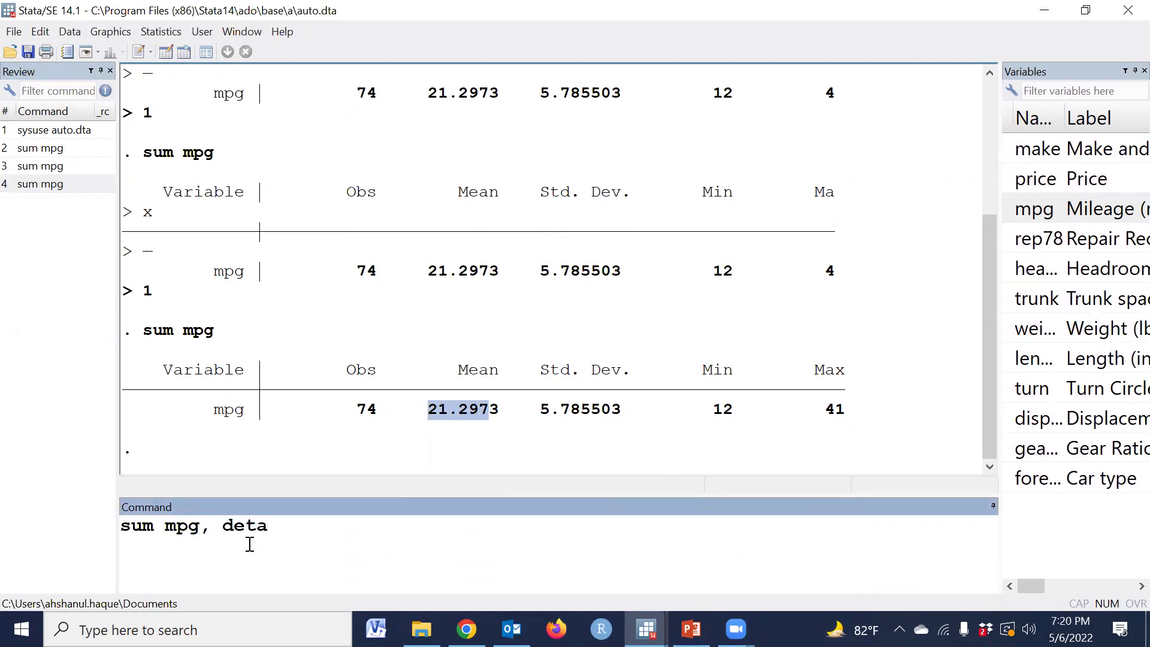
type("il")
key("Return")
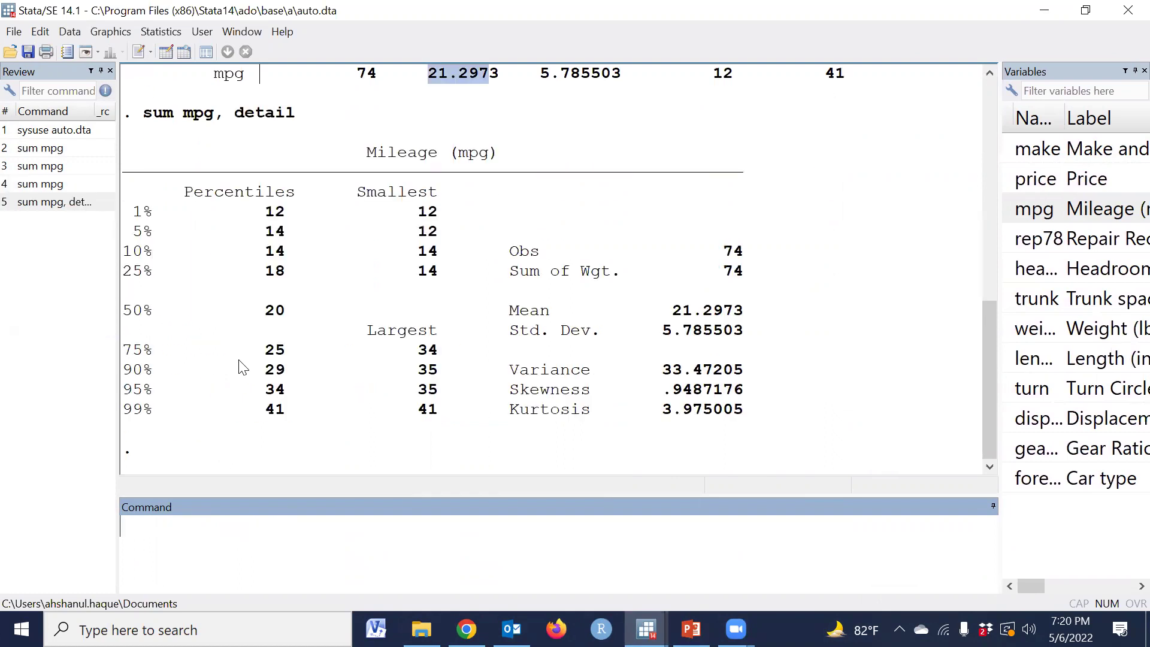
left_click_drag(257, 311, 279, 318)
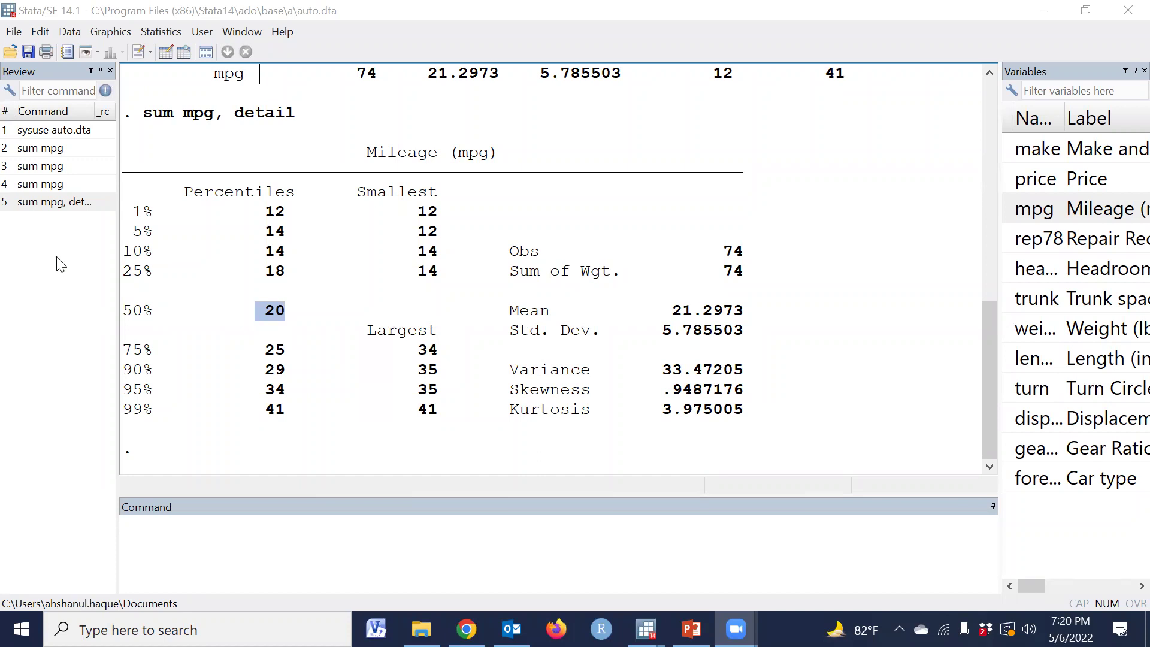
left_click(71, 203)
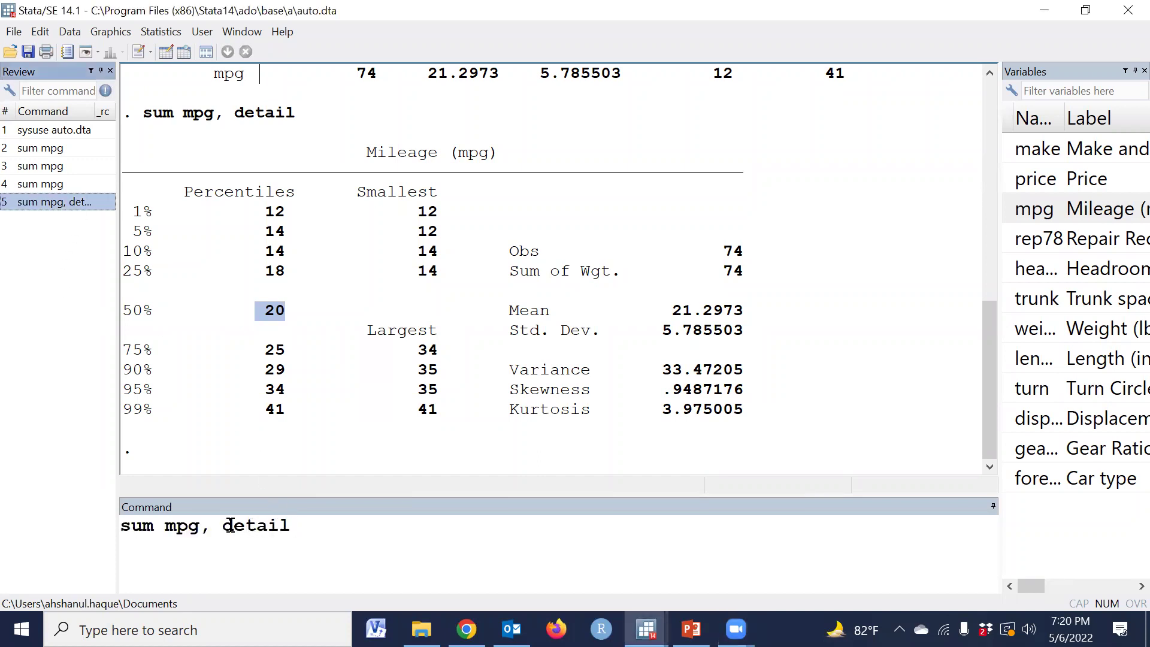
Run hist mpg, norm for an 8-bin histogram of width 3.625, then close the graph.
double_click(142, 526)
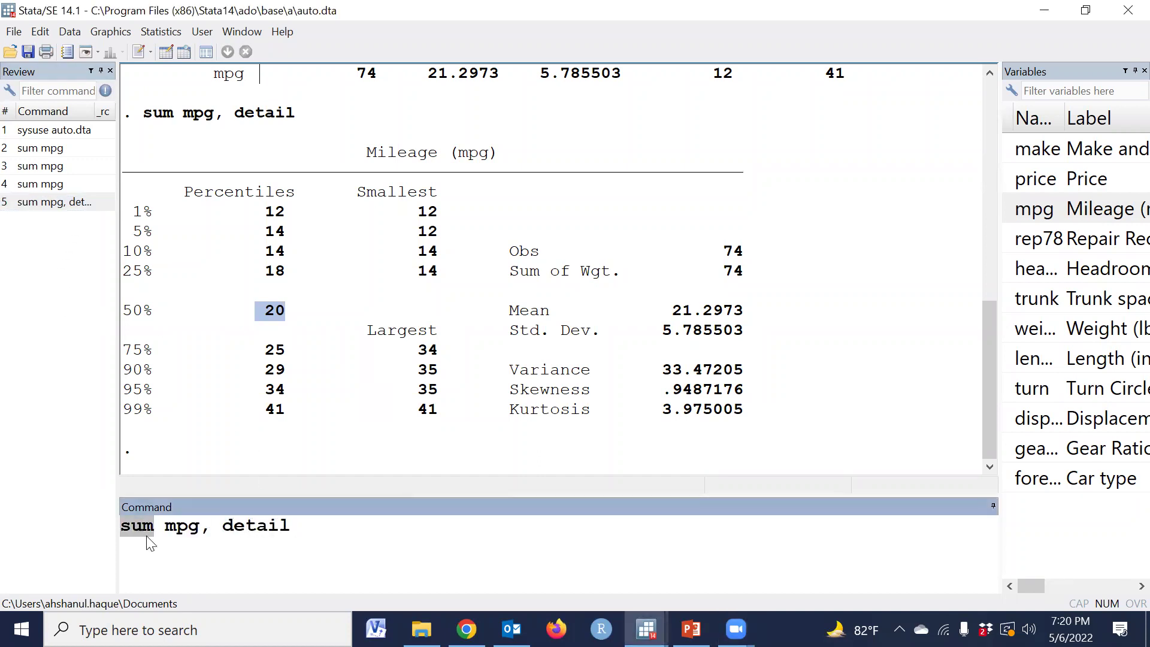
type("hi")
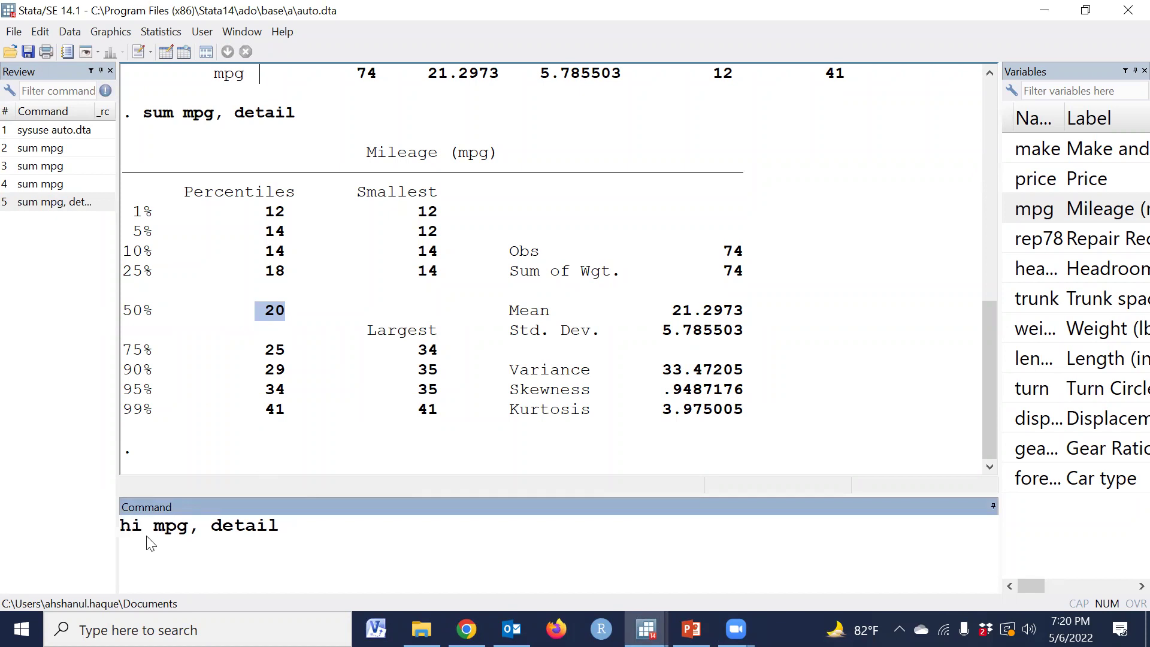
type("st")
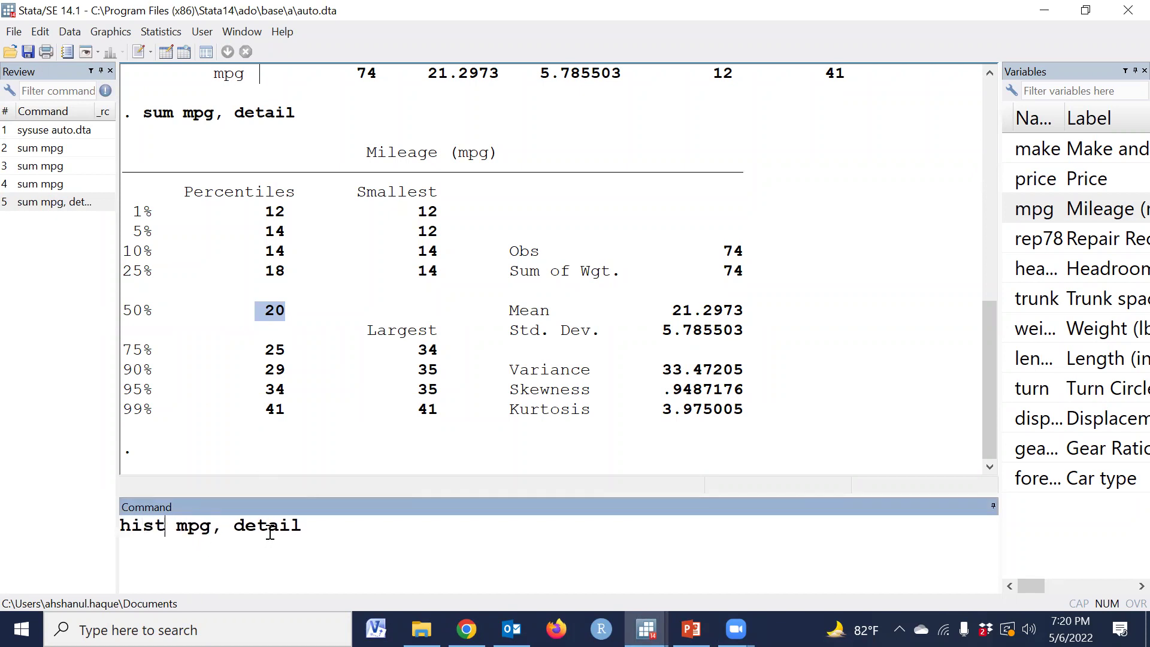
double_click(268, 527)
type("norm")
key("Return")
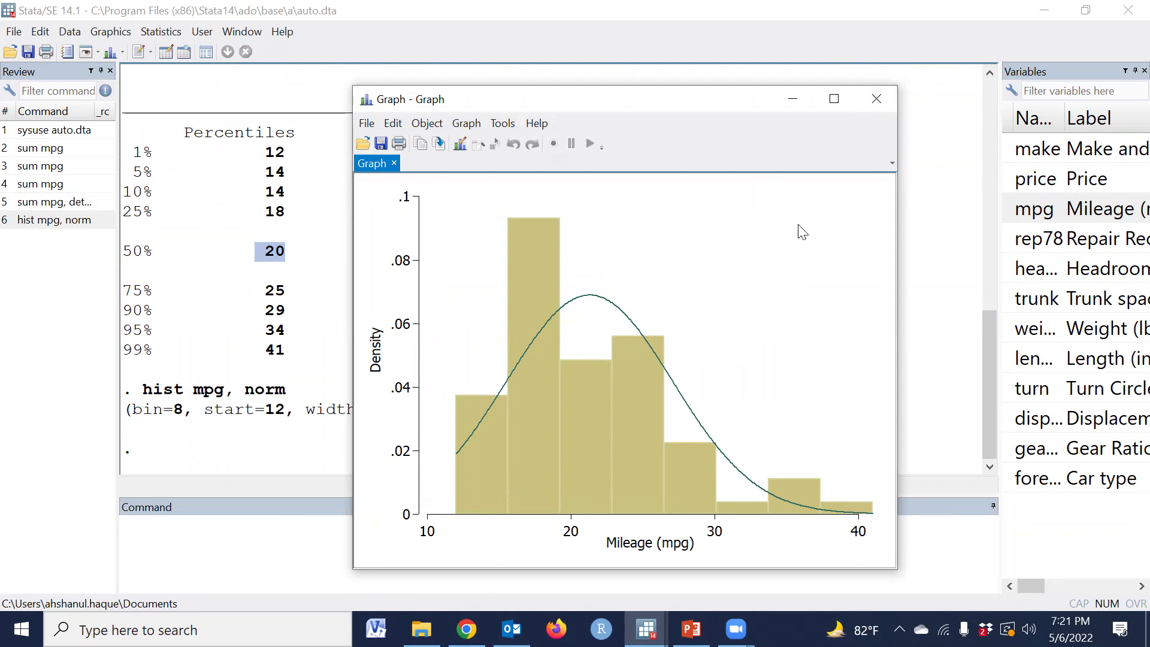
left_click(876, 102)
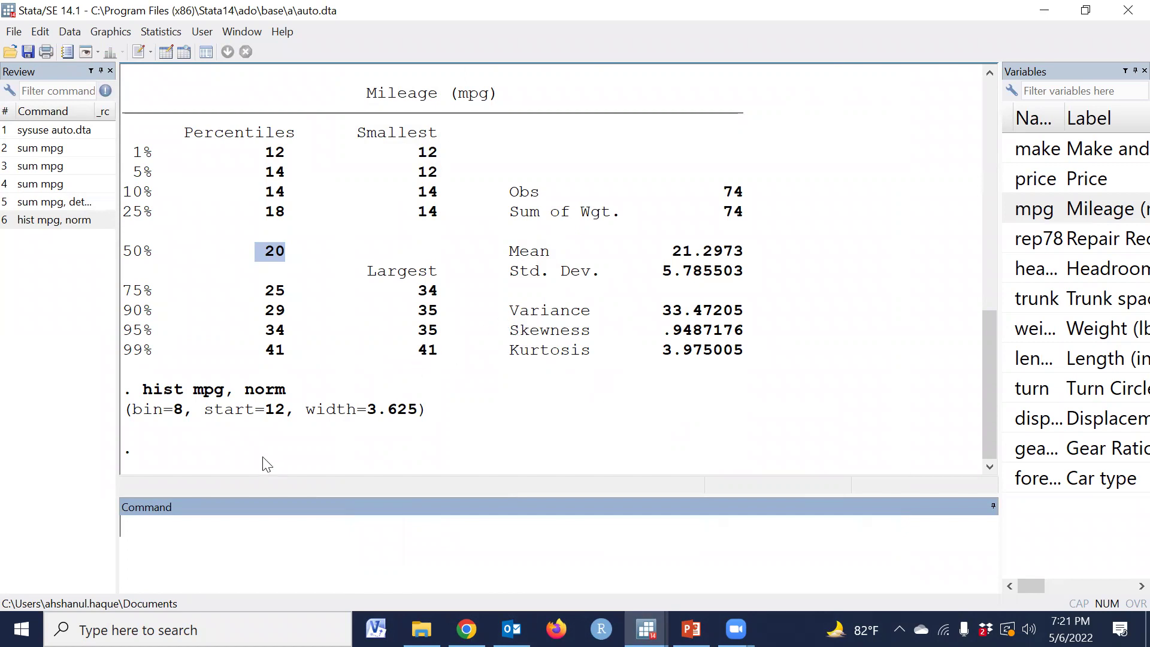
Run ladder mpg to produce the transformation table.
type("ladder")
double_click(1010, 213)
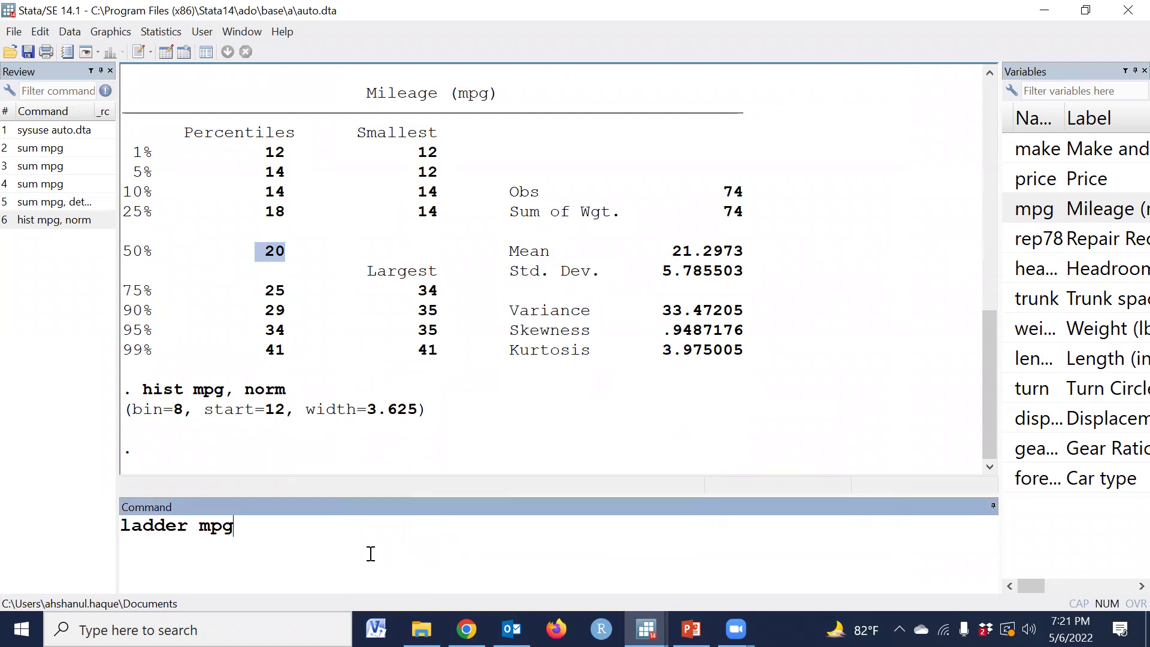
key("Return")
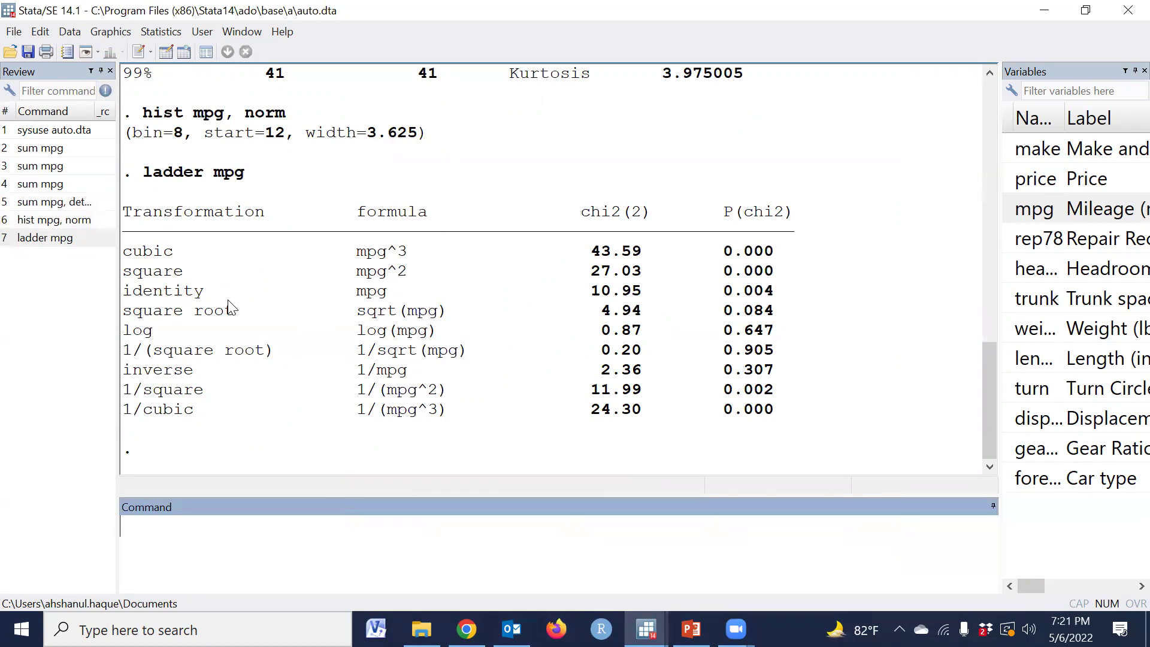
Compare the ladder rows from cubic to inverse, singling out 1/(square root) with P(chi2) 0.905.
left_click_drag(125, 252, 787, 251)
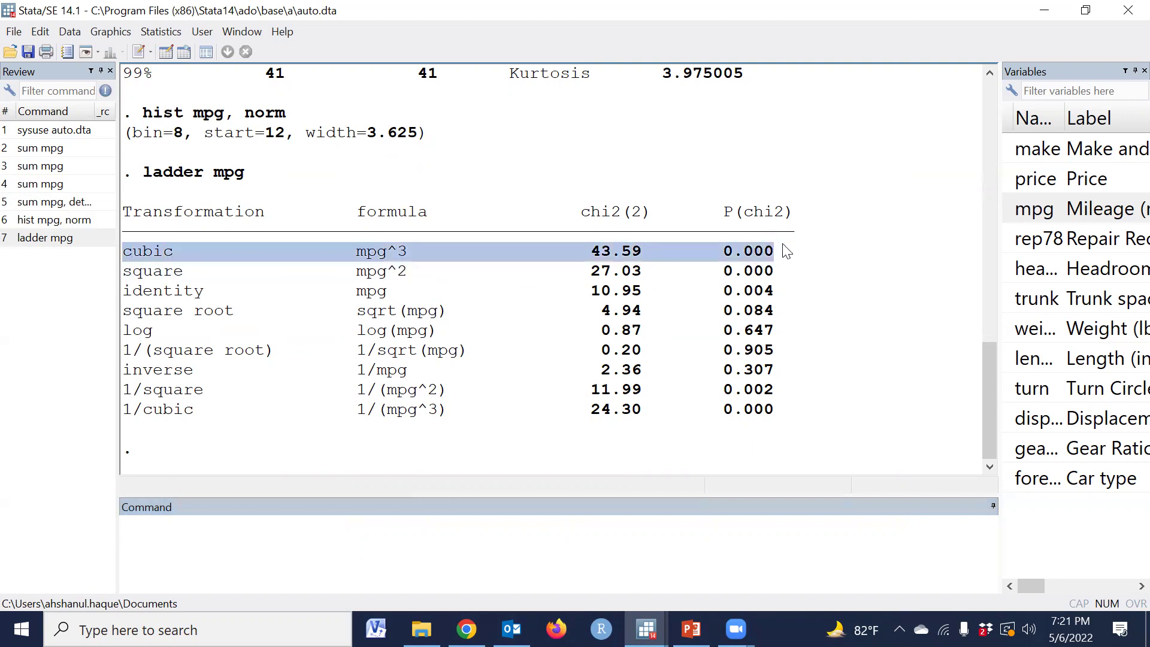
left_click_drag(132, 271, 783, 278)
left_click_drag(124, 290, 791, 308)
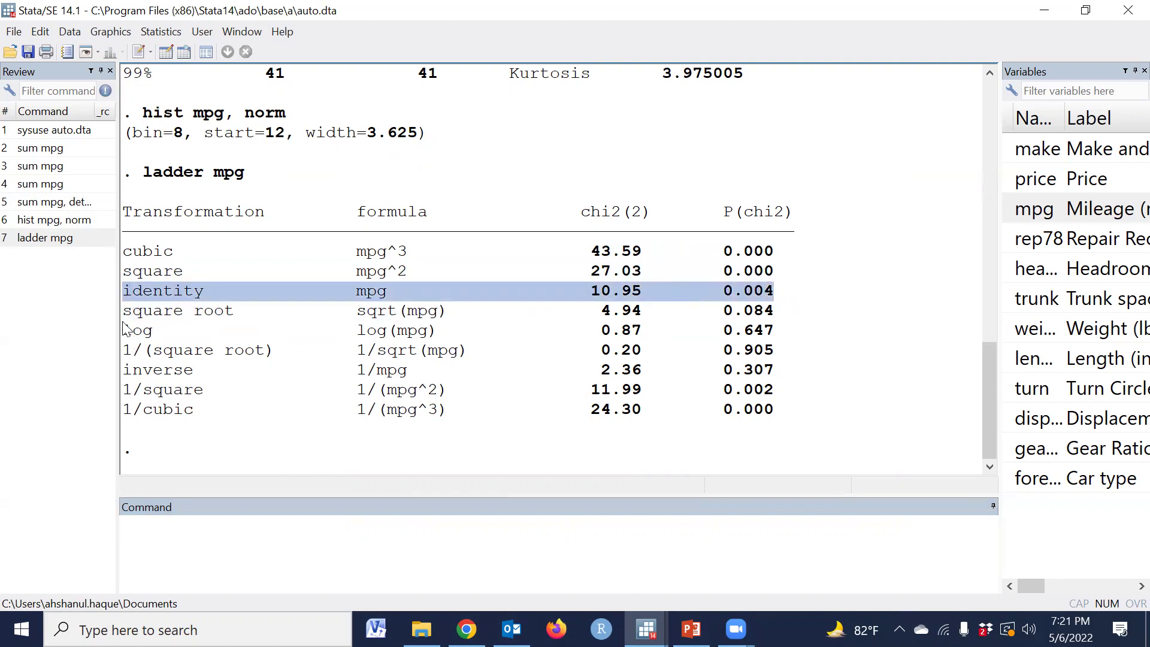
left_click_drag(125, 312, 801, 314)
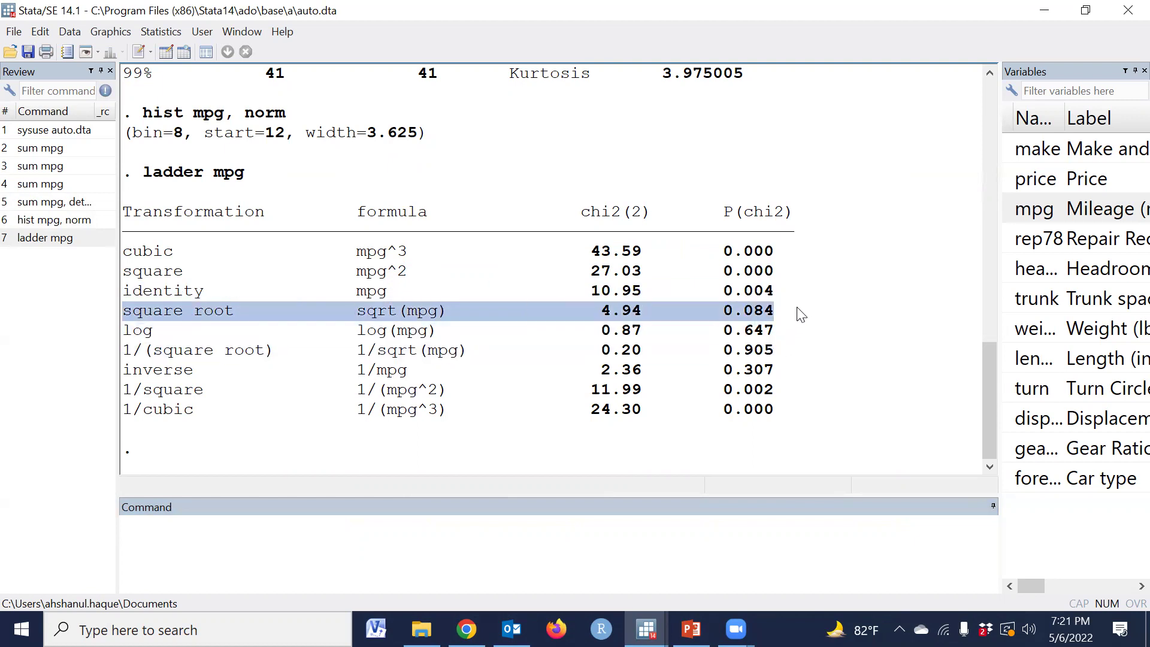
left_click_drag(131, 334, 793, 343)
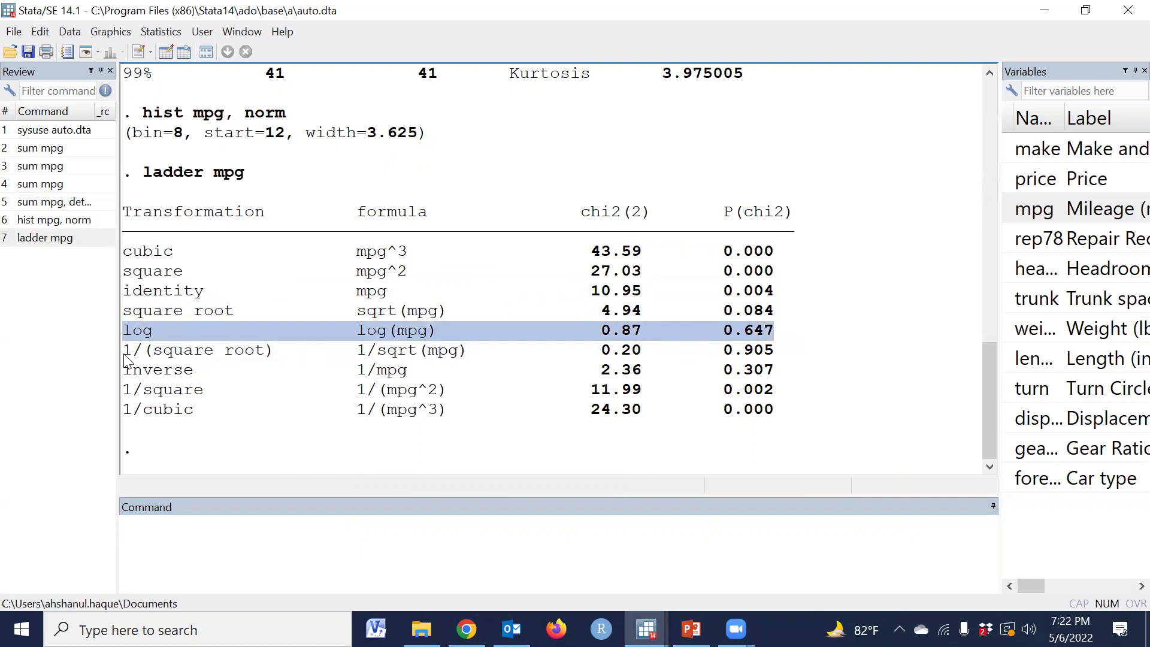
left_click_drag(124, 355, 774, 356)
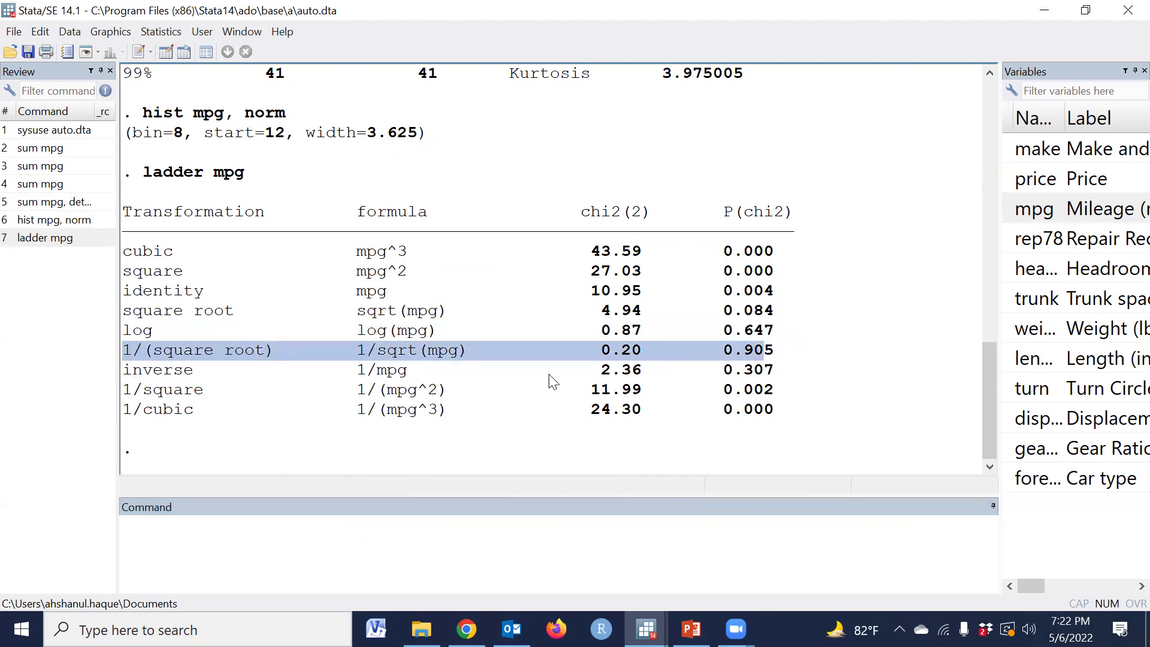
left_click_drag(126, 371, 793, 379)
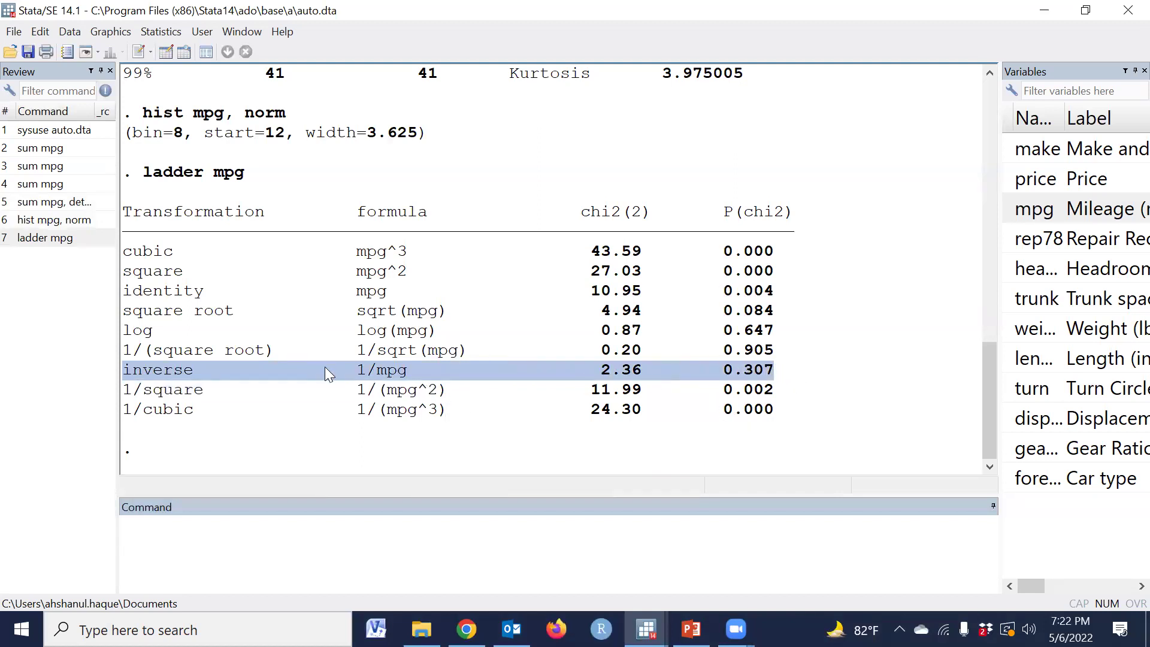
left_click_drag(124, 352, 782, 359)
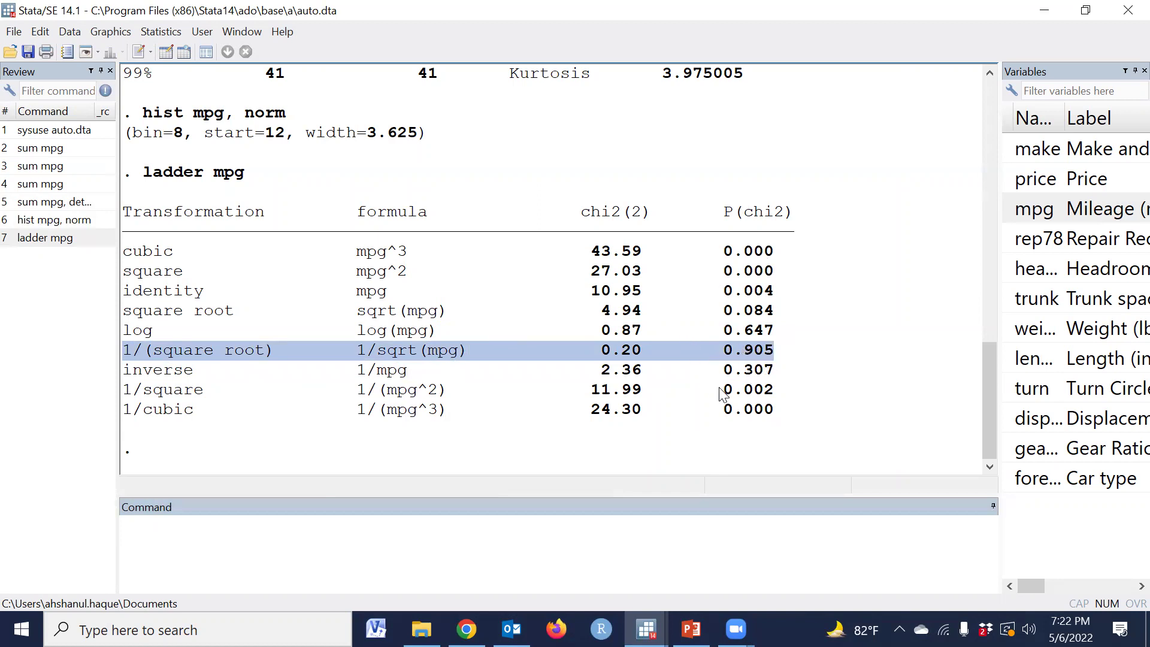
Run ladder mpg, ge(newMPG) to create newMPG = 1/sqrt(mpg).
left_click(60, 239)
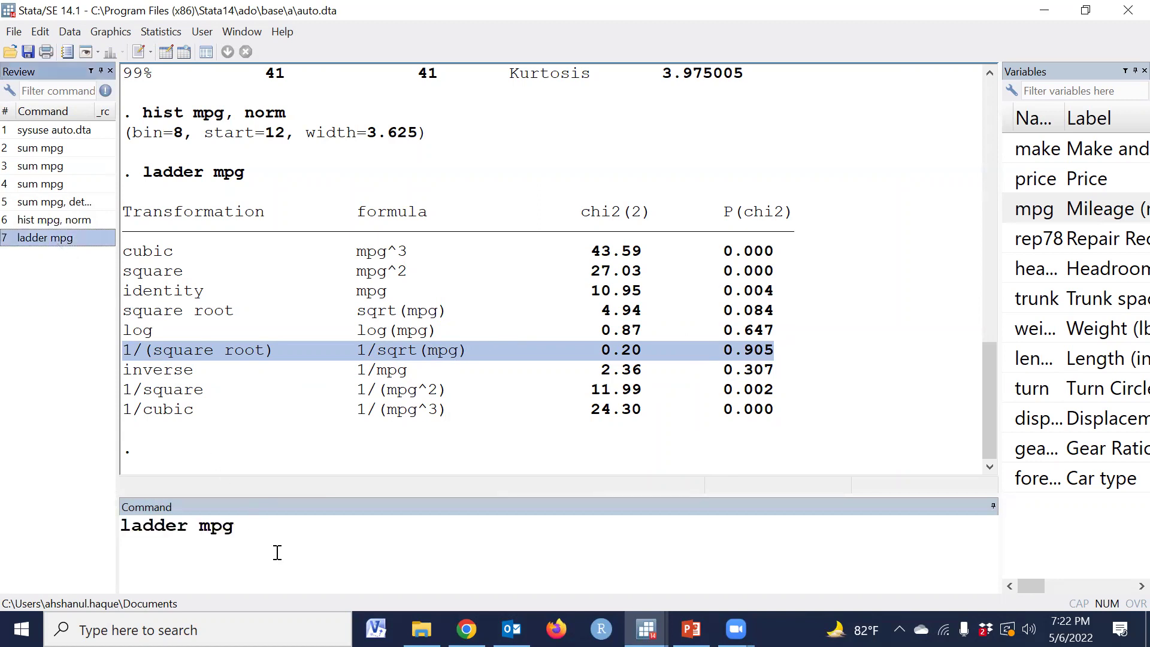
type(", ge")
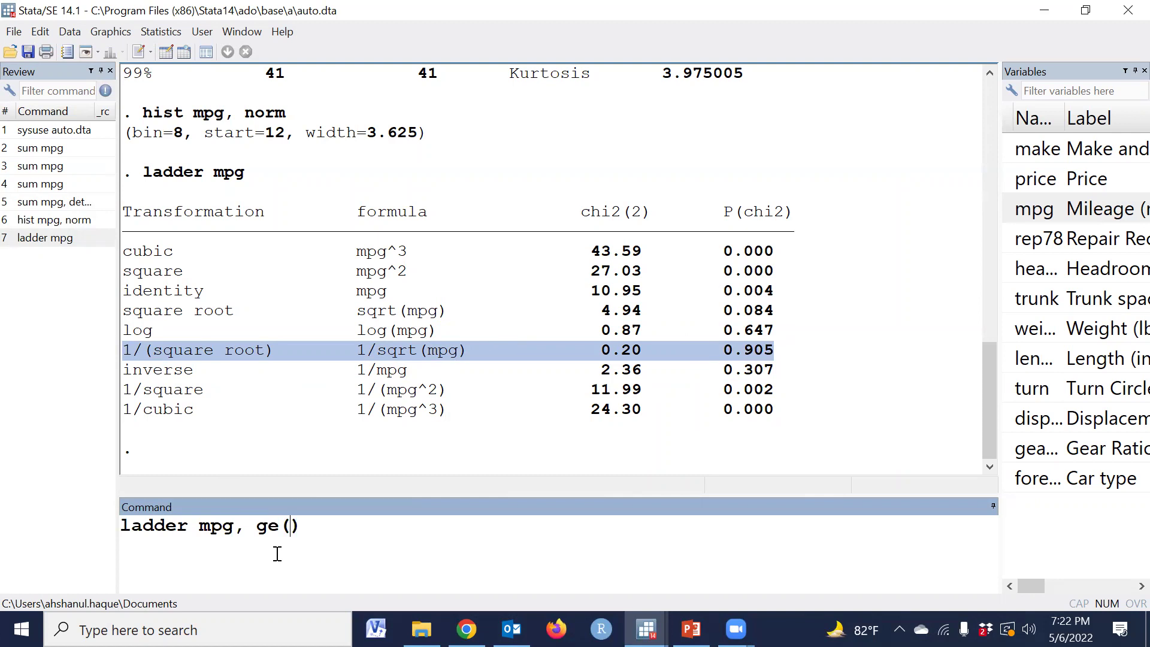
type("(newMPG")
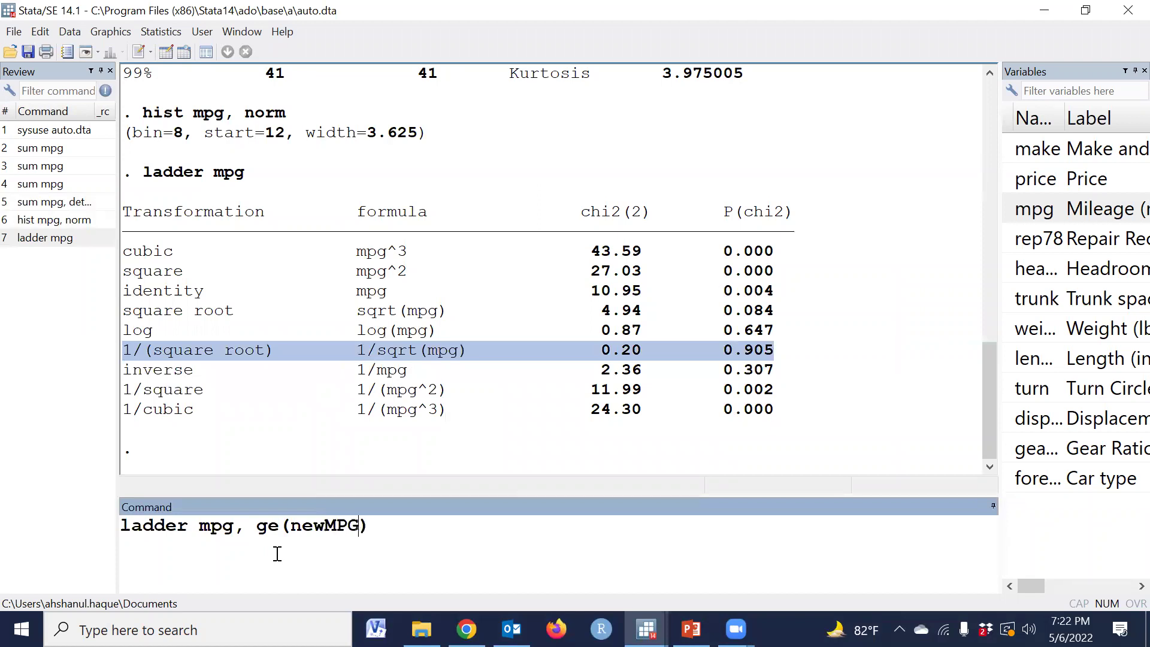
key("Return")
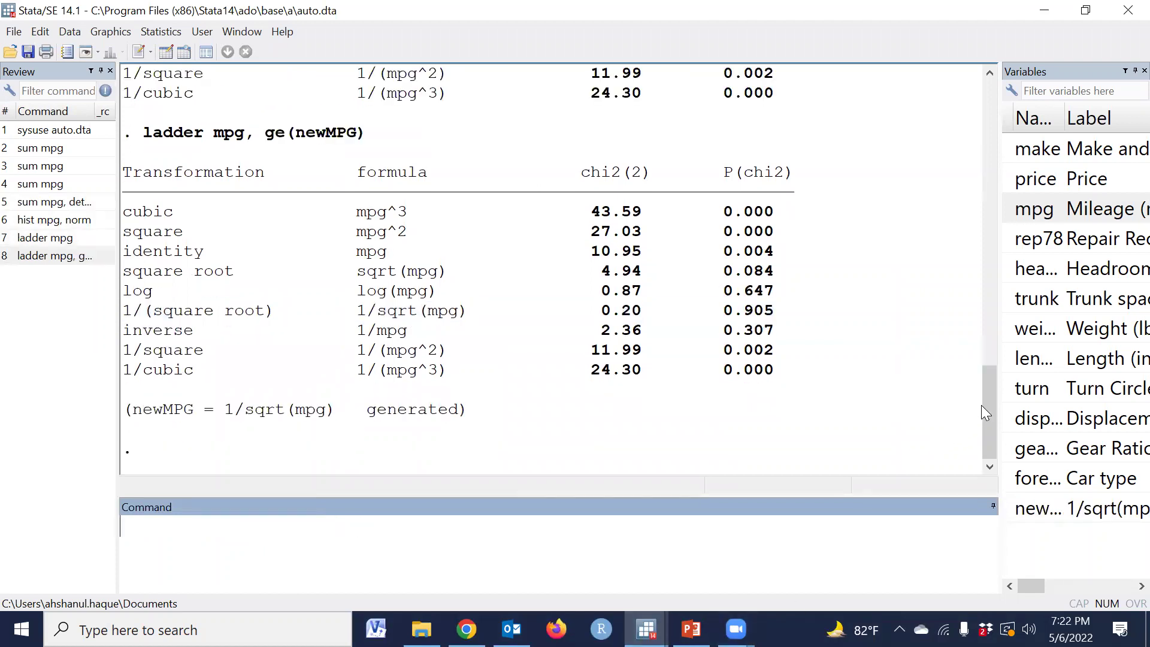
left_click_drag(995, 383, 952, 396)
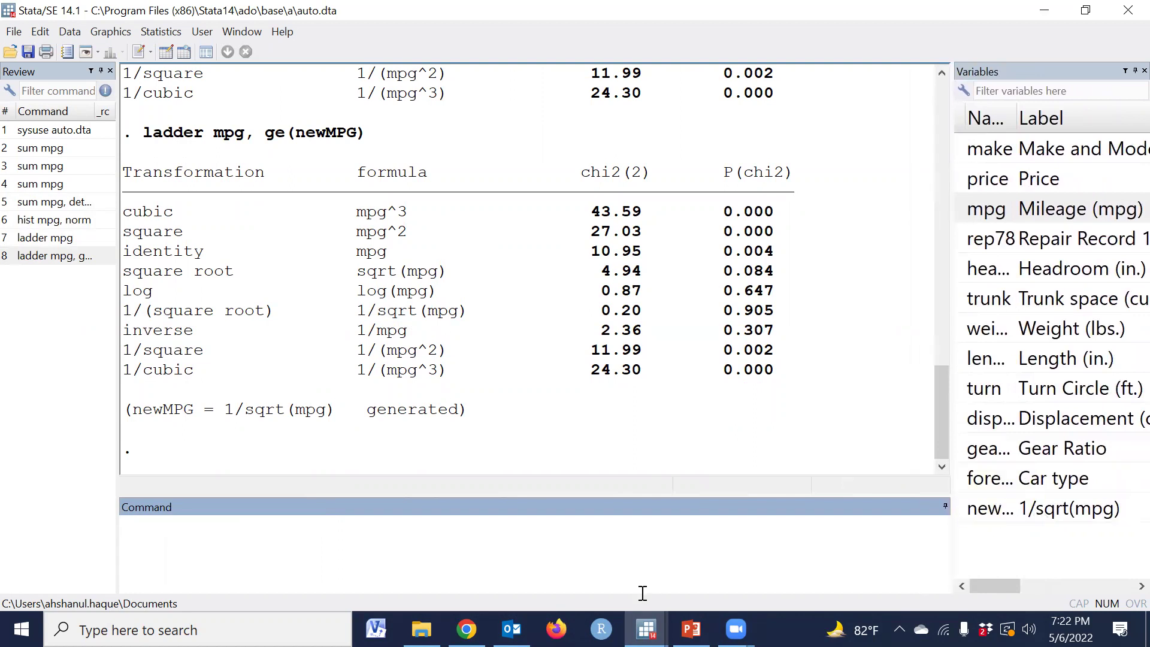
Draw a plain histogram of newMPG with hist newMPG, then close it.
type("hist")
double_click(969, 511)
key("Return")
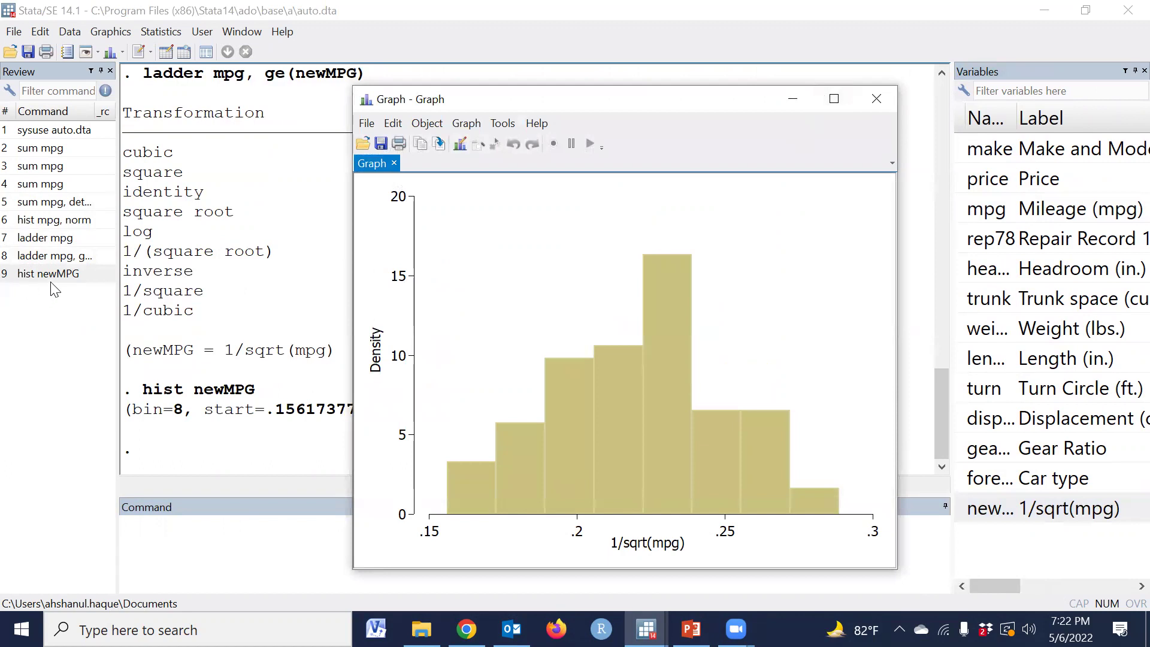
left_click(875, 99)
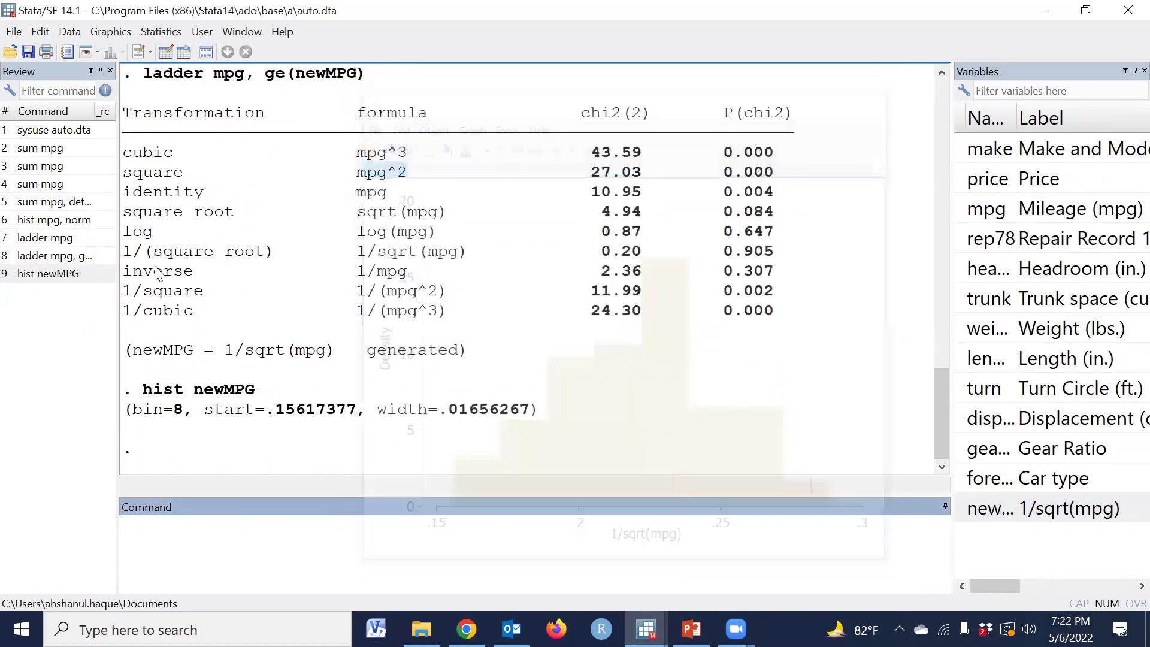
Run hist newMPG, norm after fixing the 'nomr' typo, giving width .01656267, then close the graph.
left_click(48, 274)
left_click(298, 527)
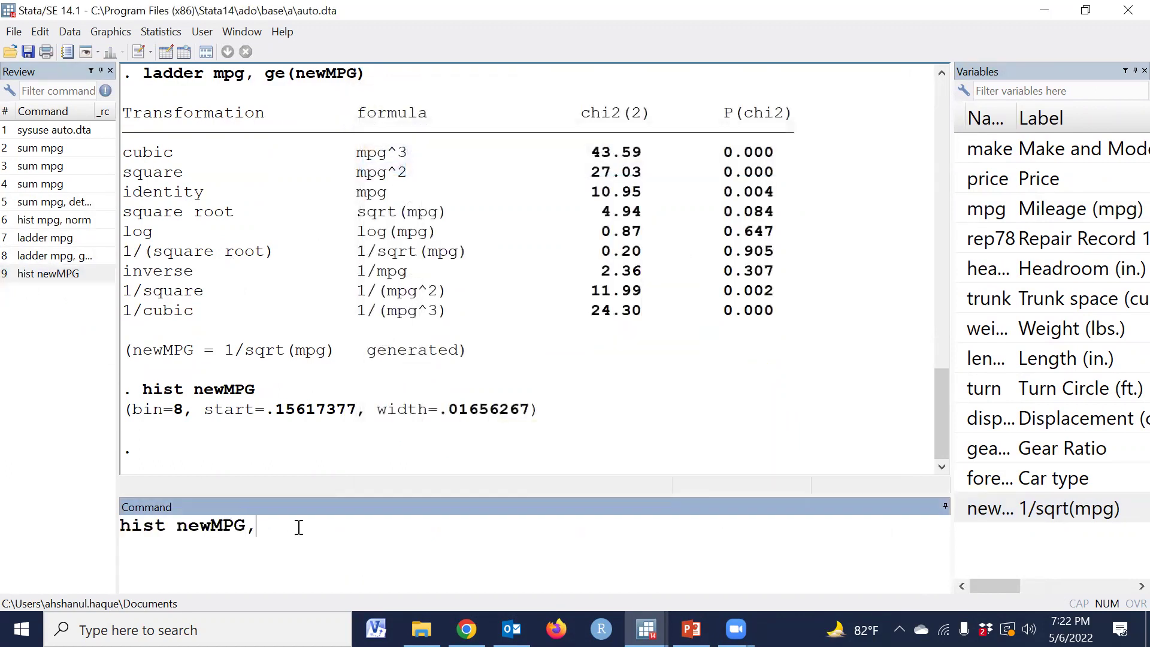
type(", nomr")
key("Return")
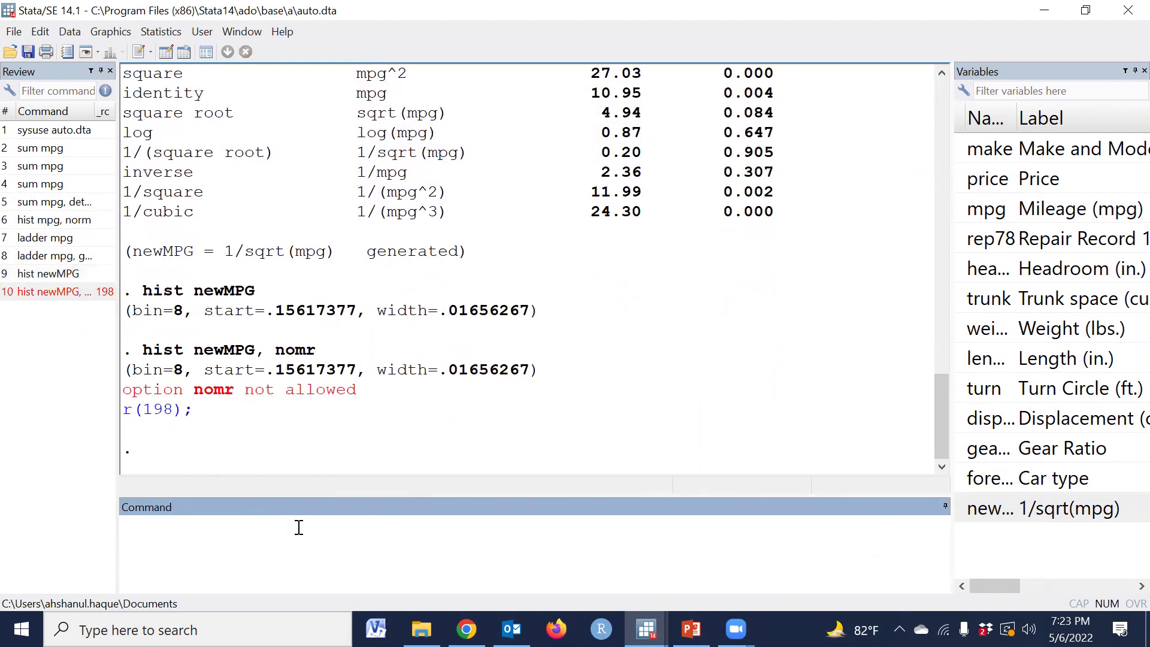
left_click(78, 293)
double_click(288, 524)
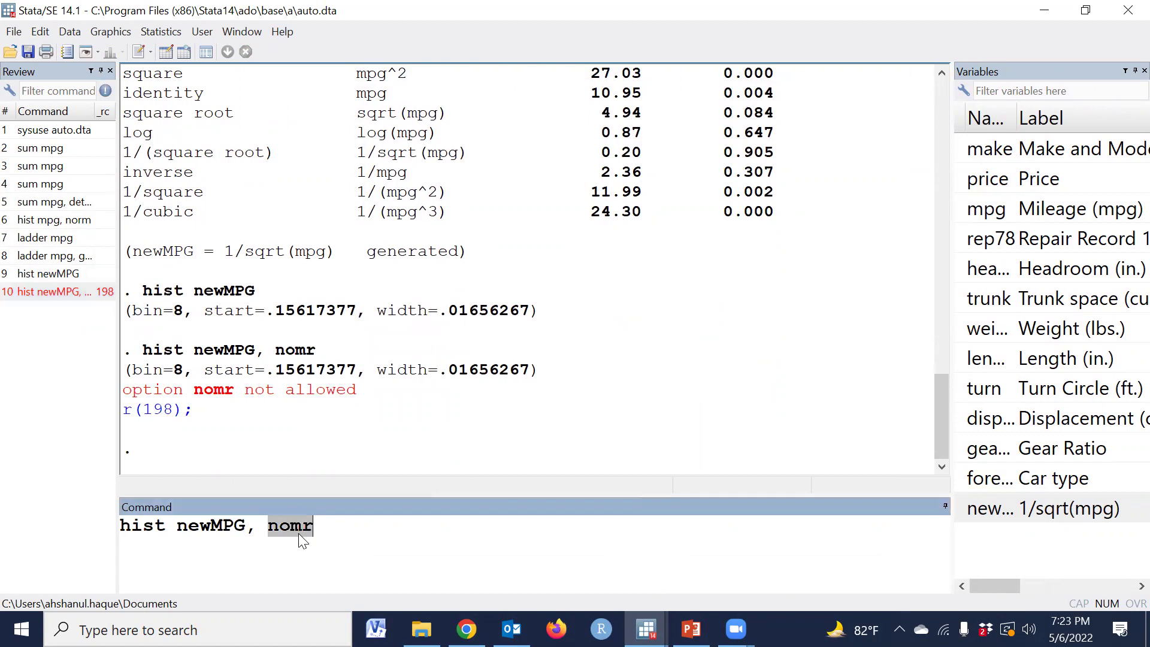
type("norm")
key("Return")
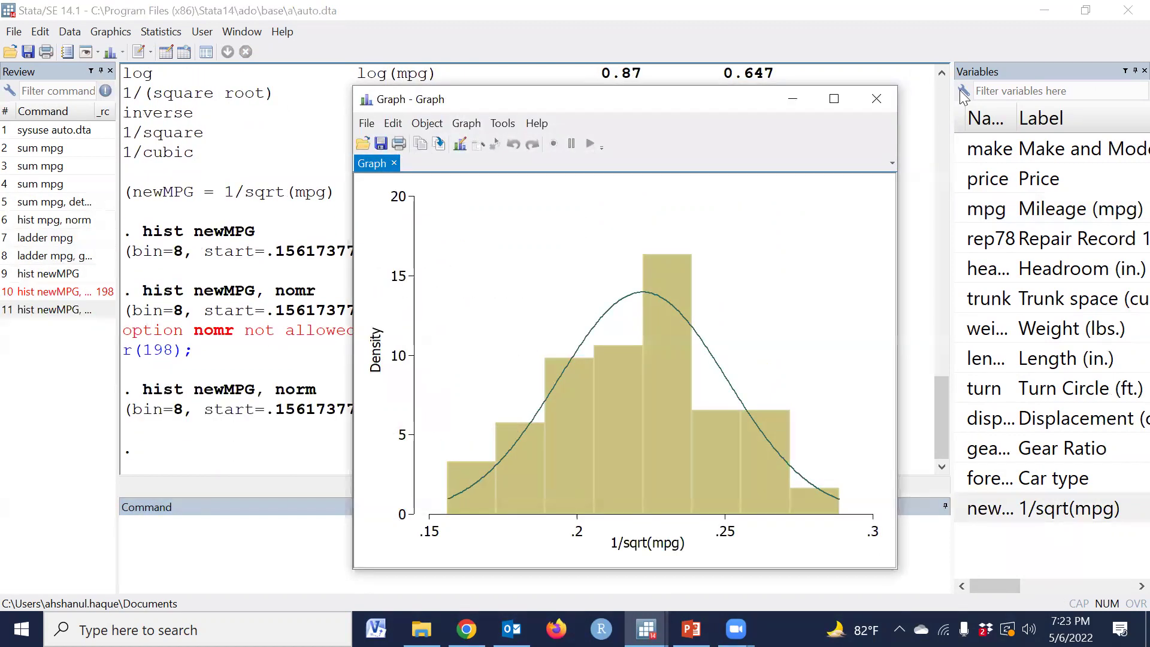
left_click(877, 99)
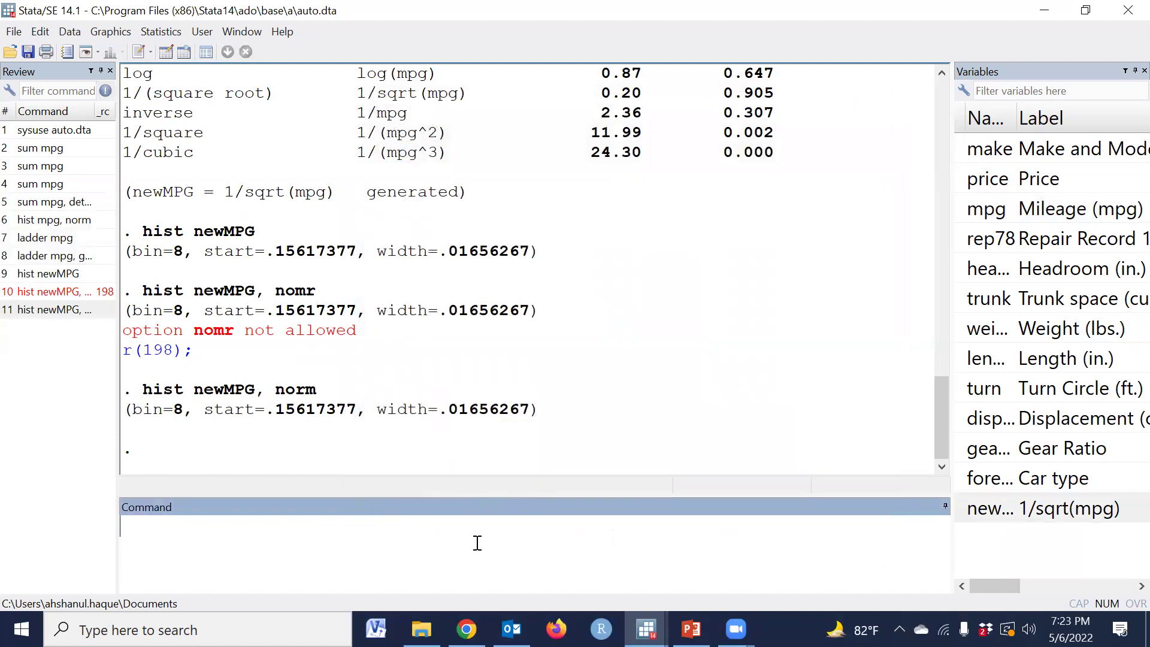
Run gen newMPG2=log(mpg) to add the log of mpg as a new variable.
type("gen newM")
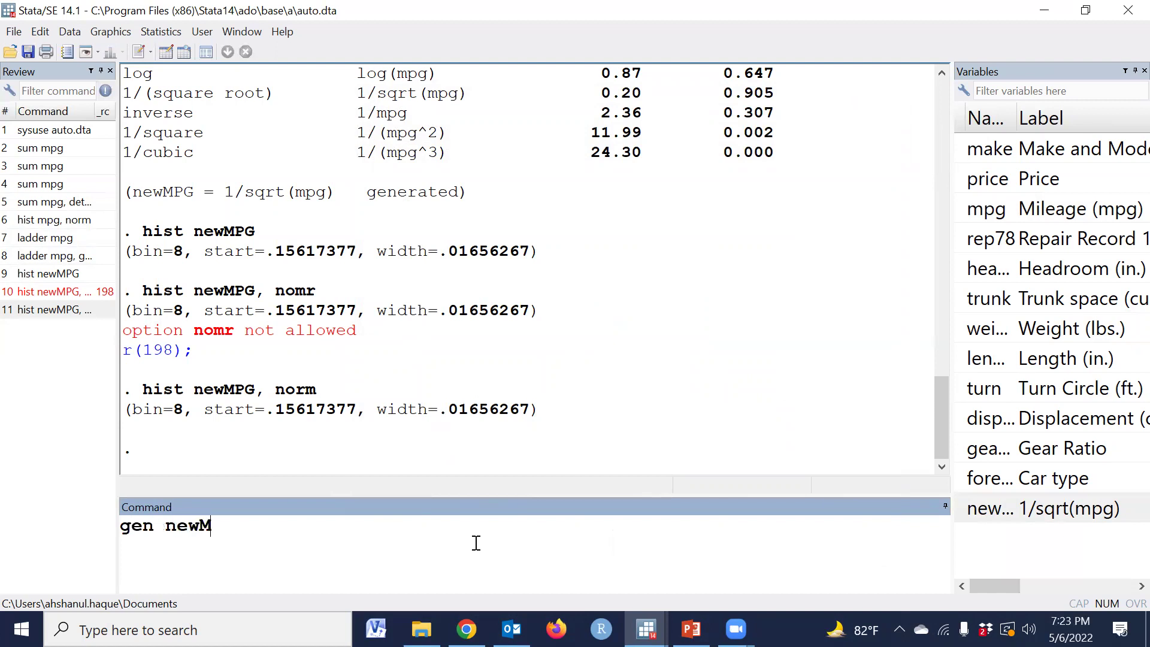
type("PG2=log")
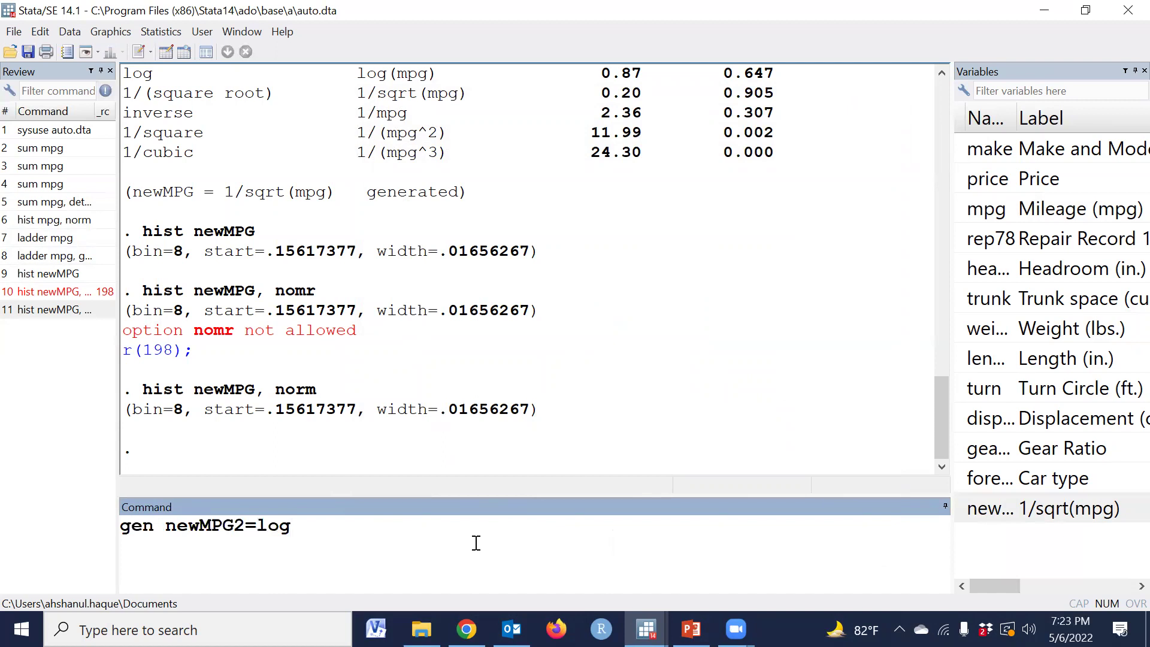
type("()")
double_click(987, 208)
left_click(498, 537)
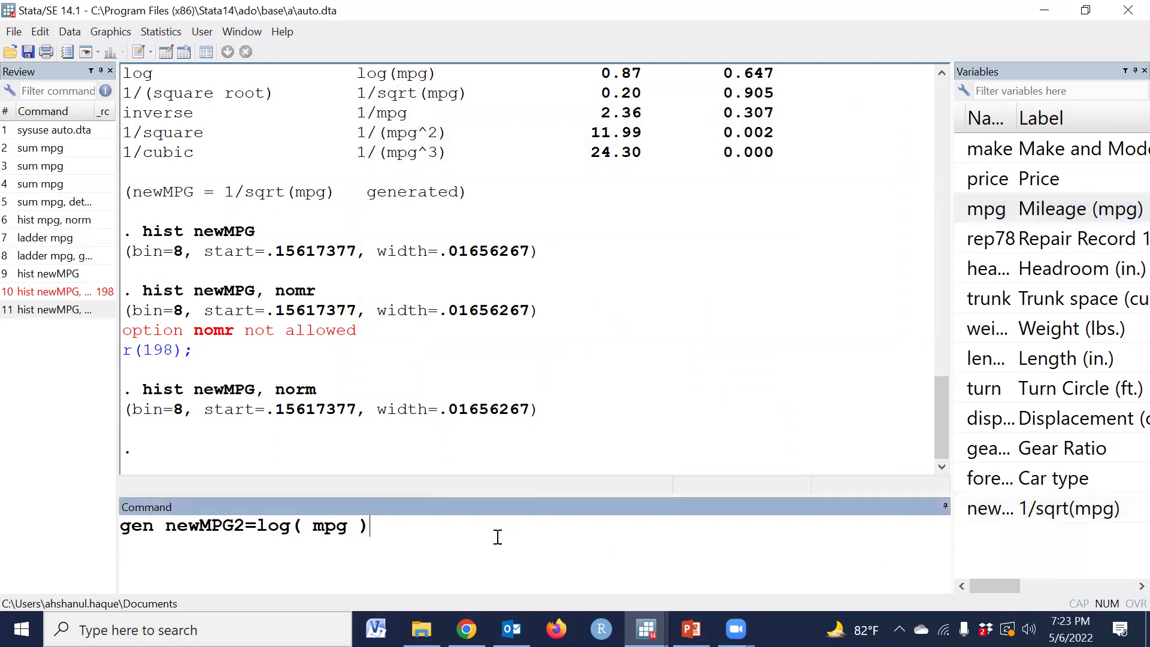
key("Return")
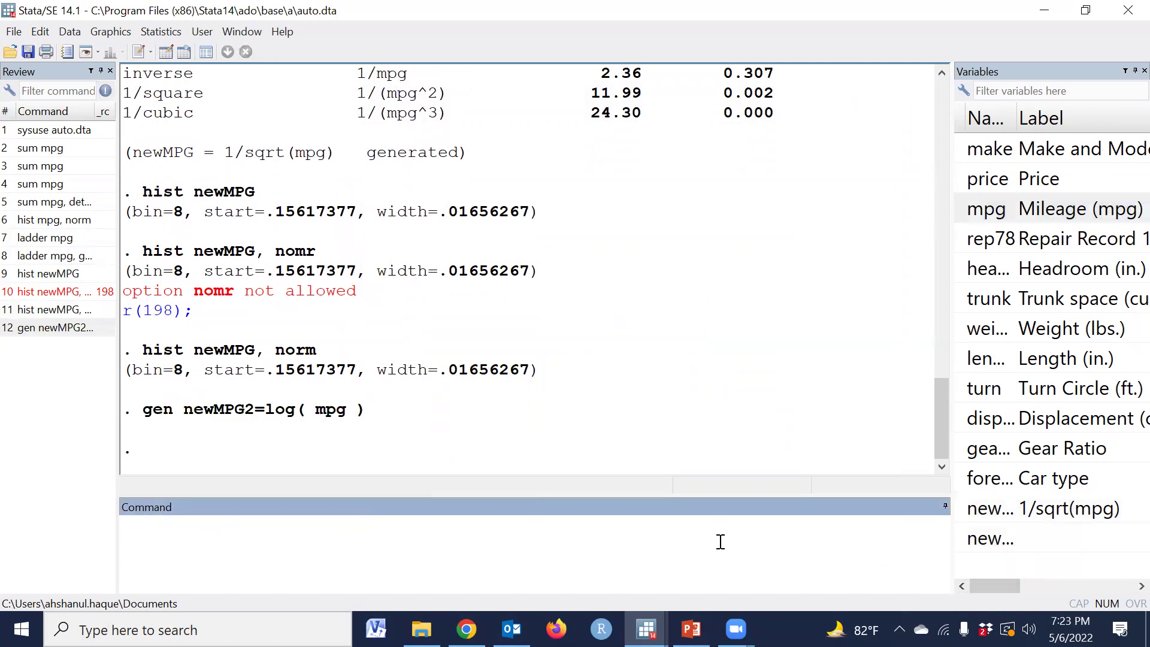
type("hist")
Run hist newMPG2, norm (8 bins, width .15358317), then close the graph.
left_click(963, 539)
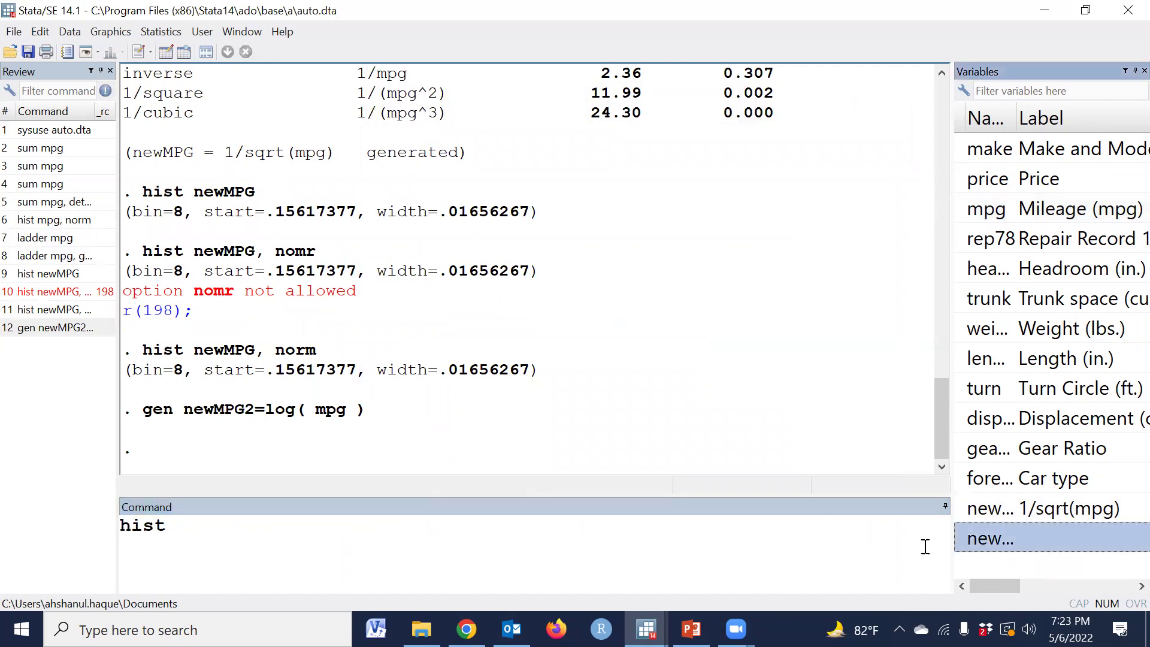
double_click(961, 541)
left_click(764, 563)
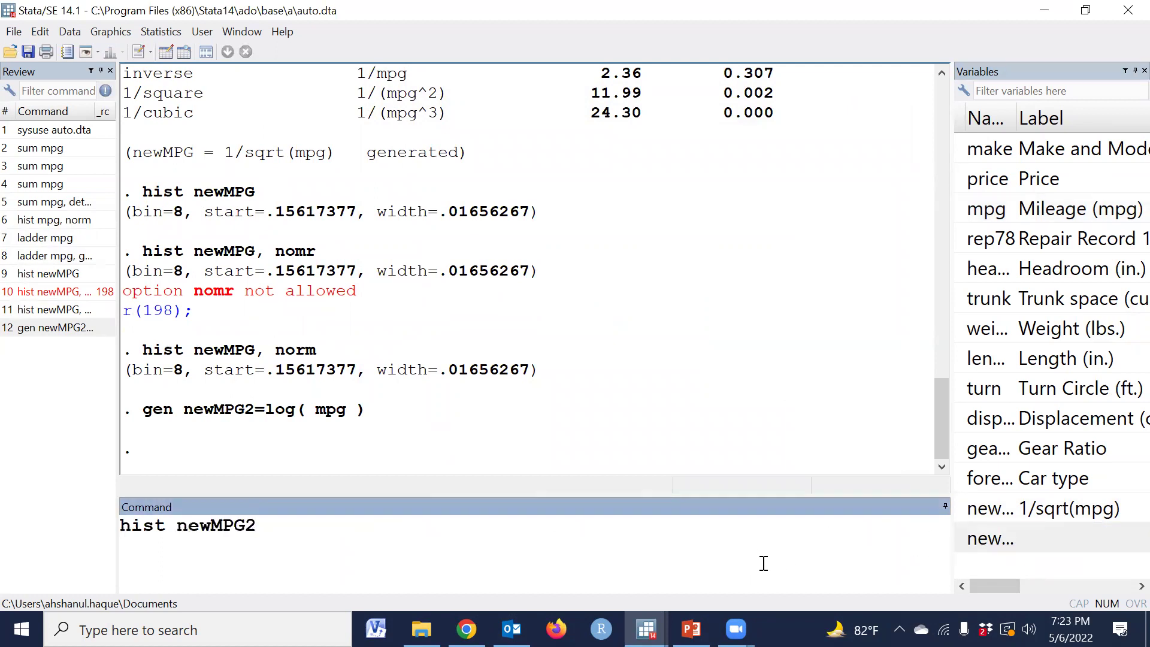
type(", norm")
key("Return")
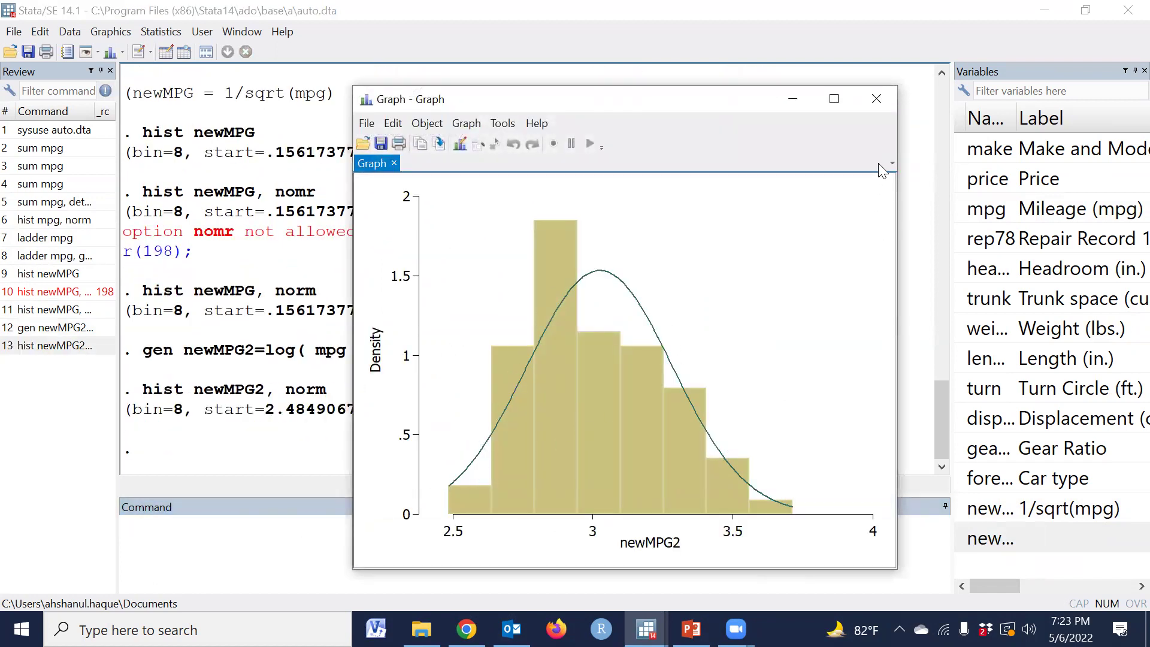
left_click(876, 99)
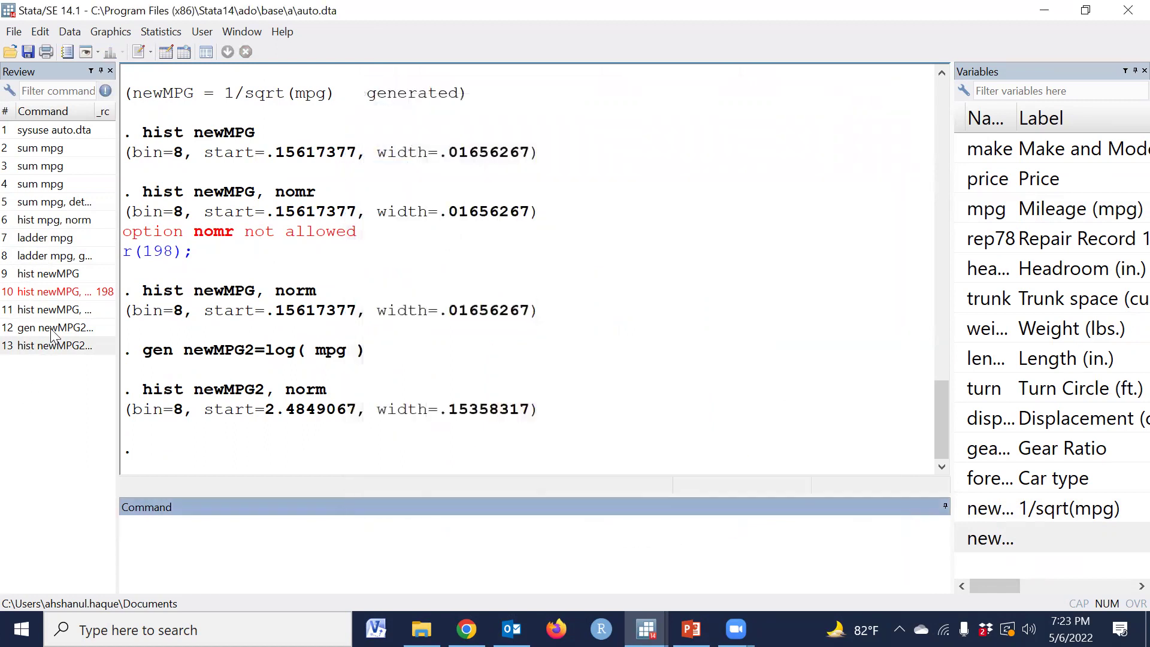
Rerun ladder mpg, showing log at P 0.647 and 1/sqrt at 0.905, and highlight its command line.
left_click(57, 241)
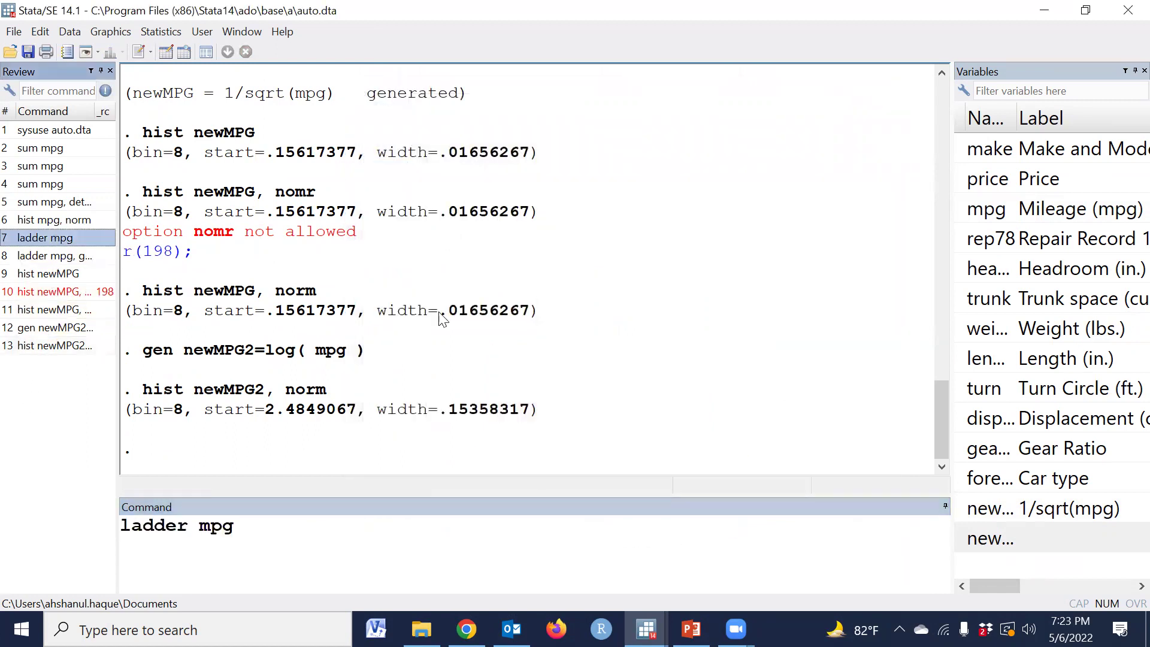
left_click(350, 572)
key("Return")
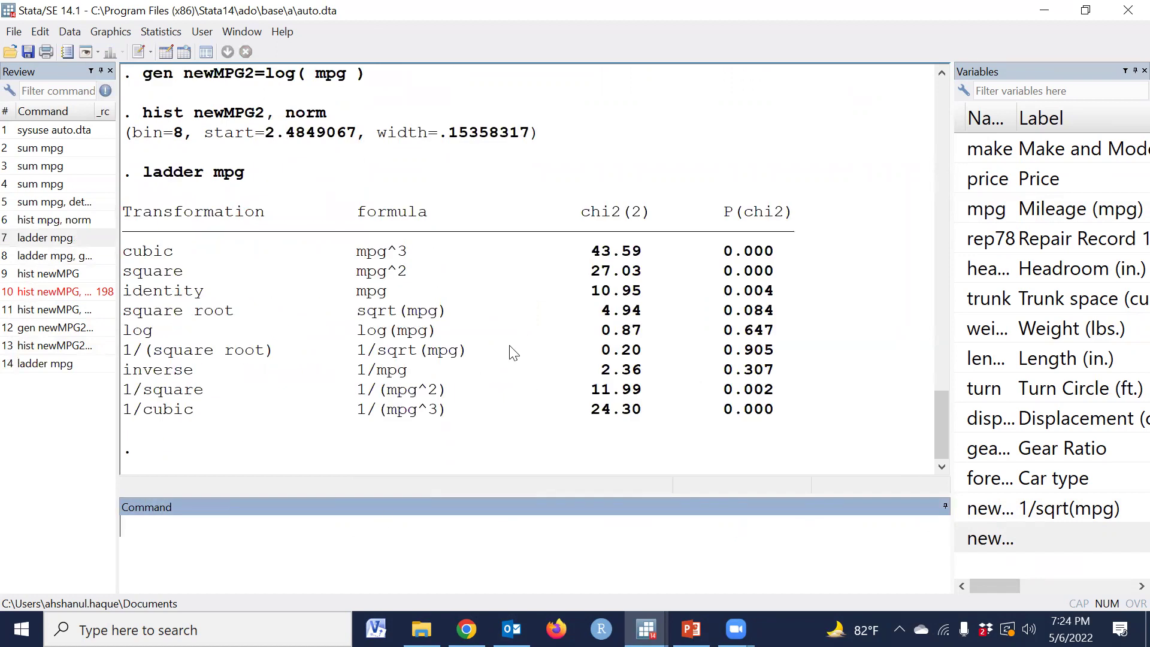
left_click(146, 178)
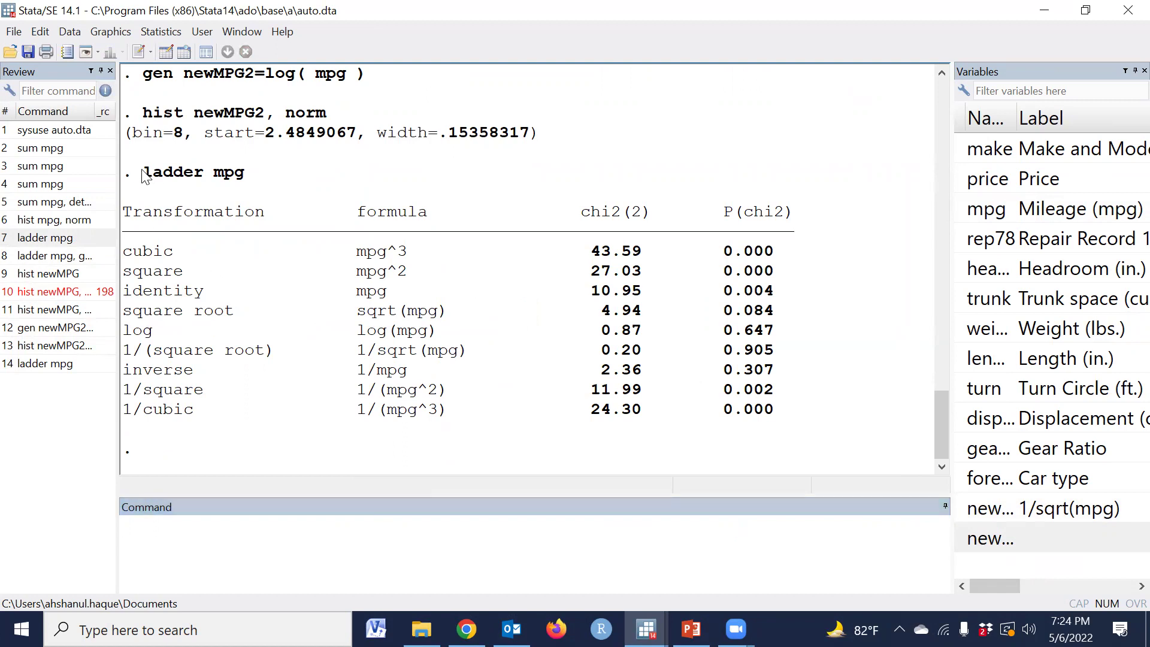
left_click_drag(145, 178, 284, 172)
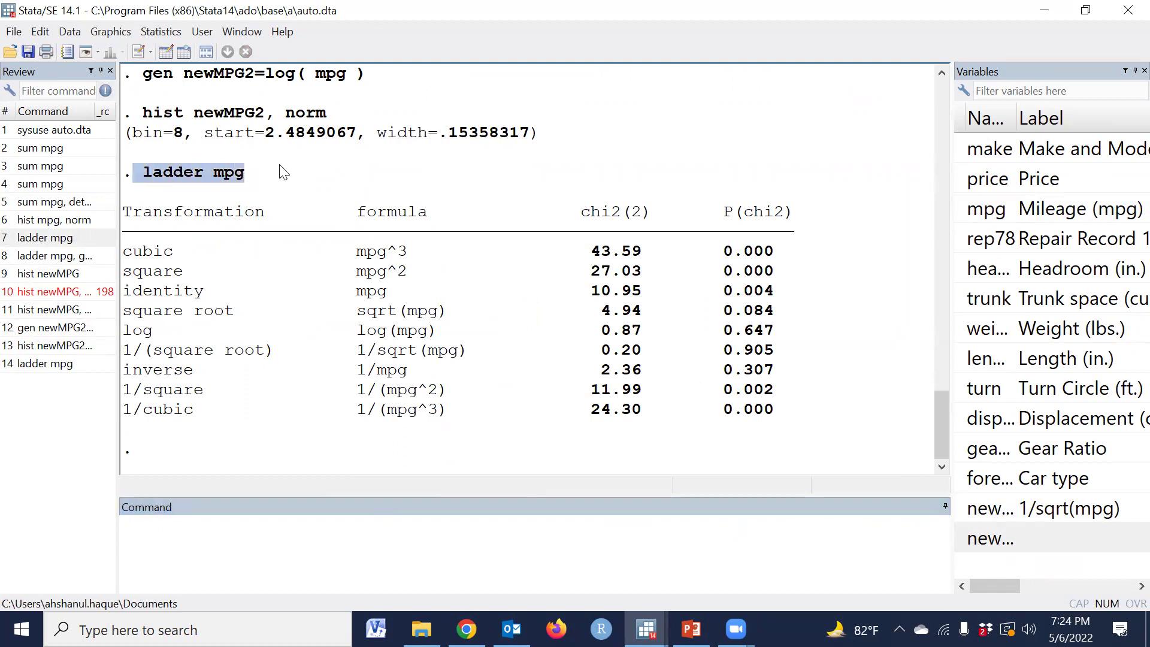